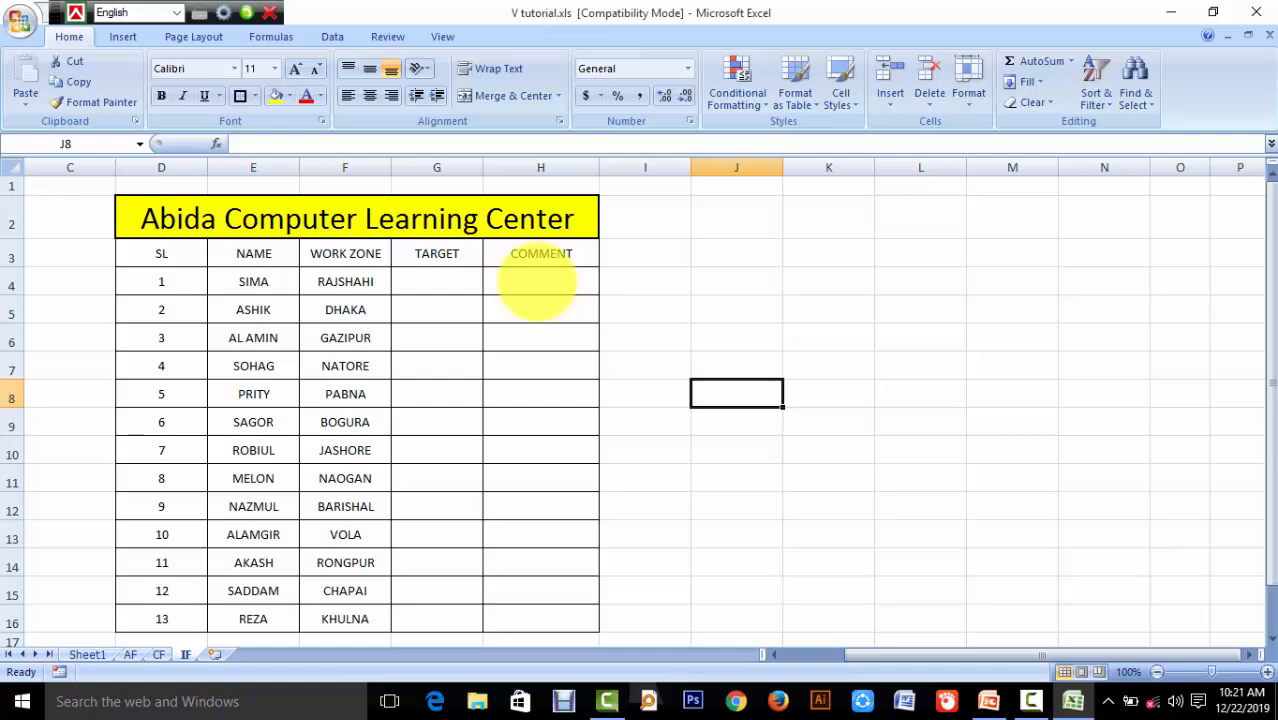
- Start an IF formula in cell H4 with the logical test G4>=50000
left_click(537, 282)
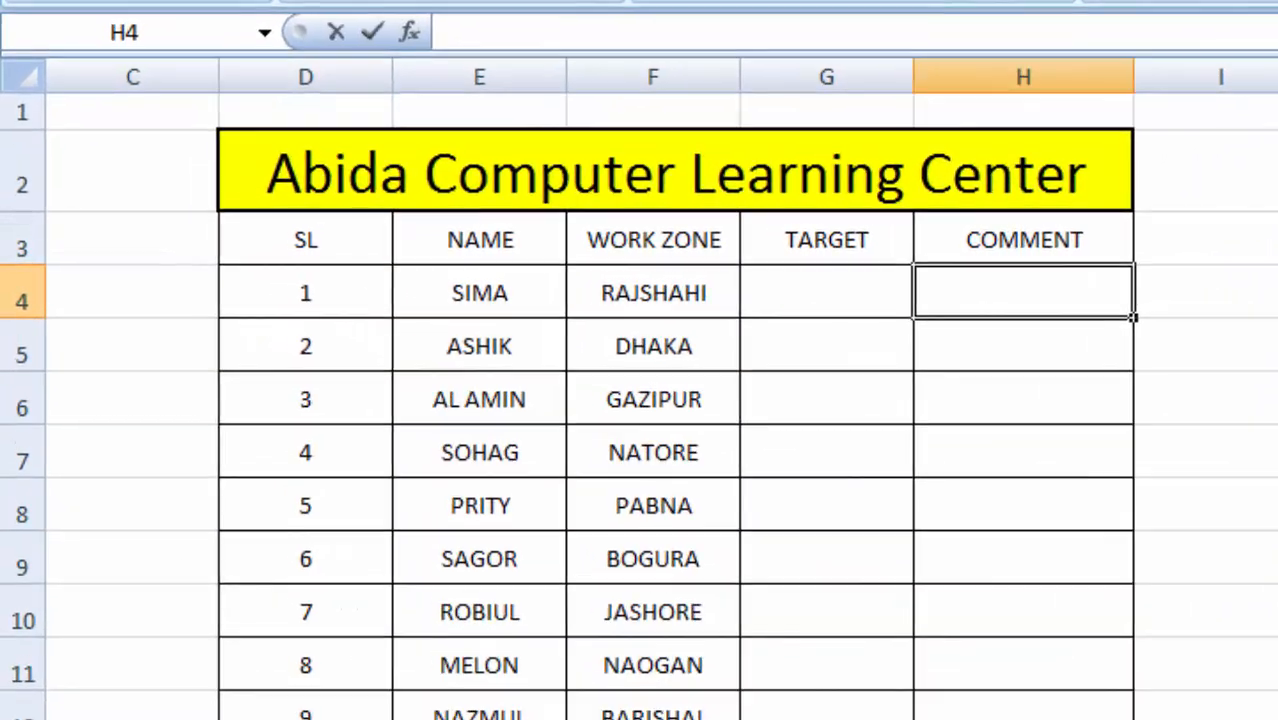
type("=")
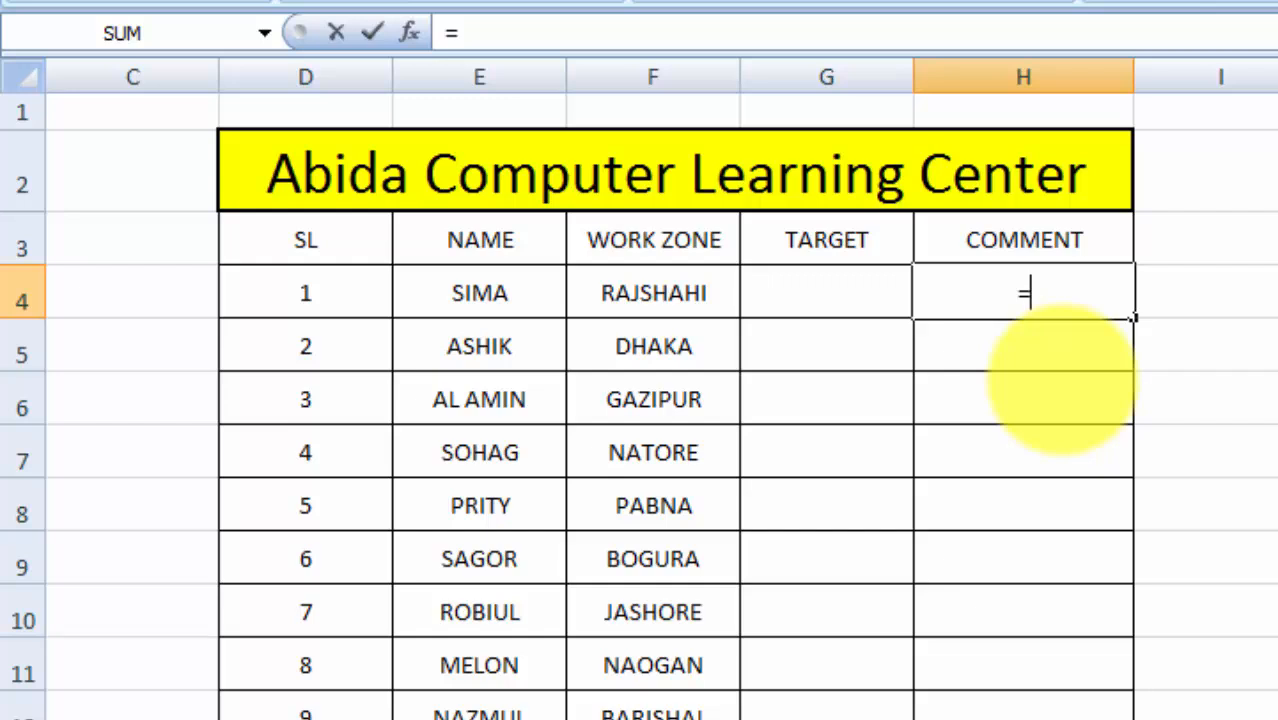
type("f")
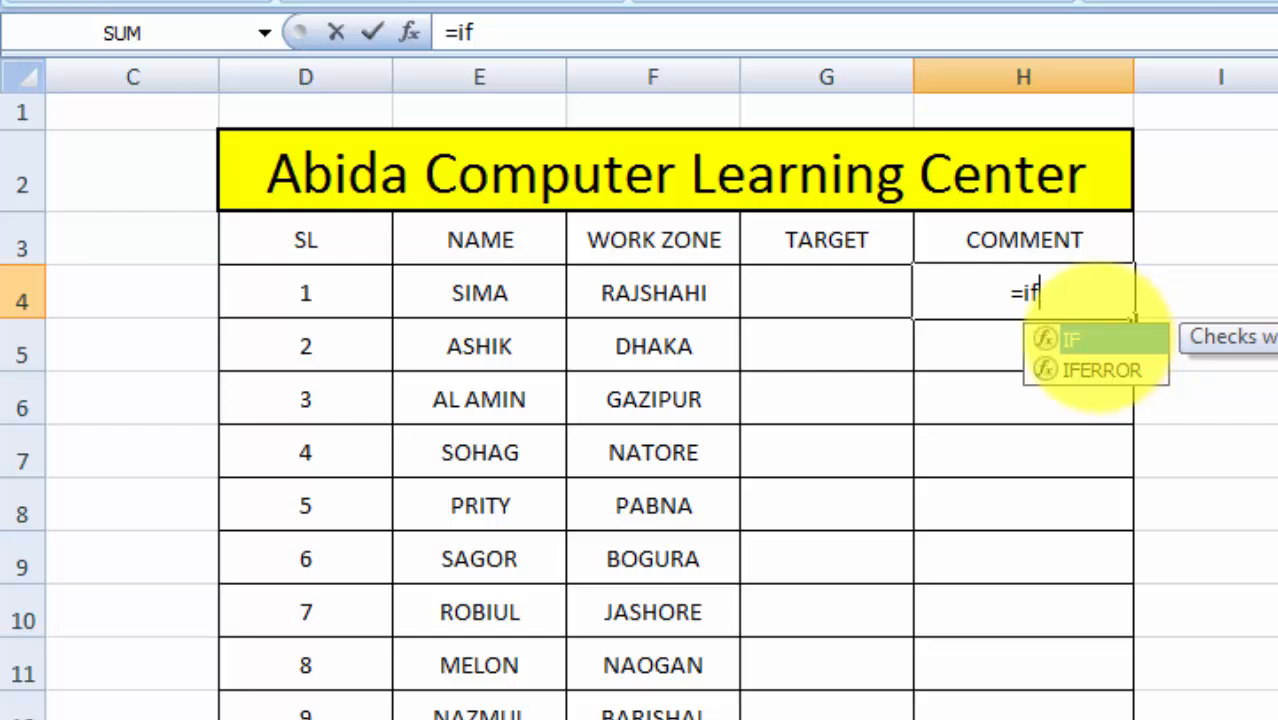
double_click(1098, 340)
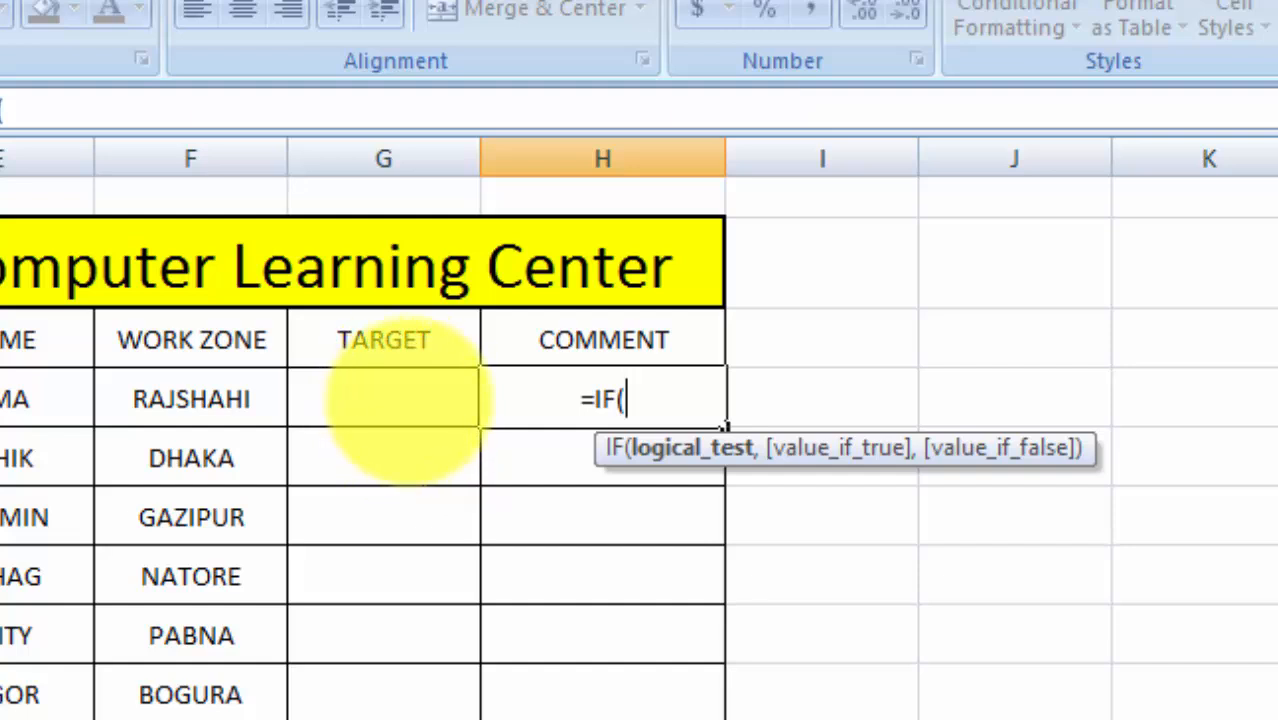
left_click(408, 397)
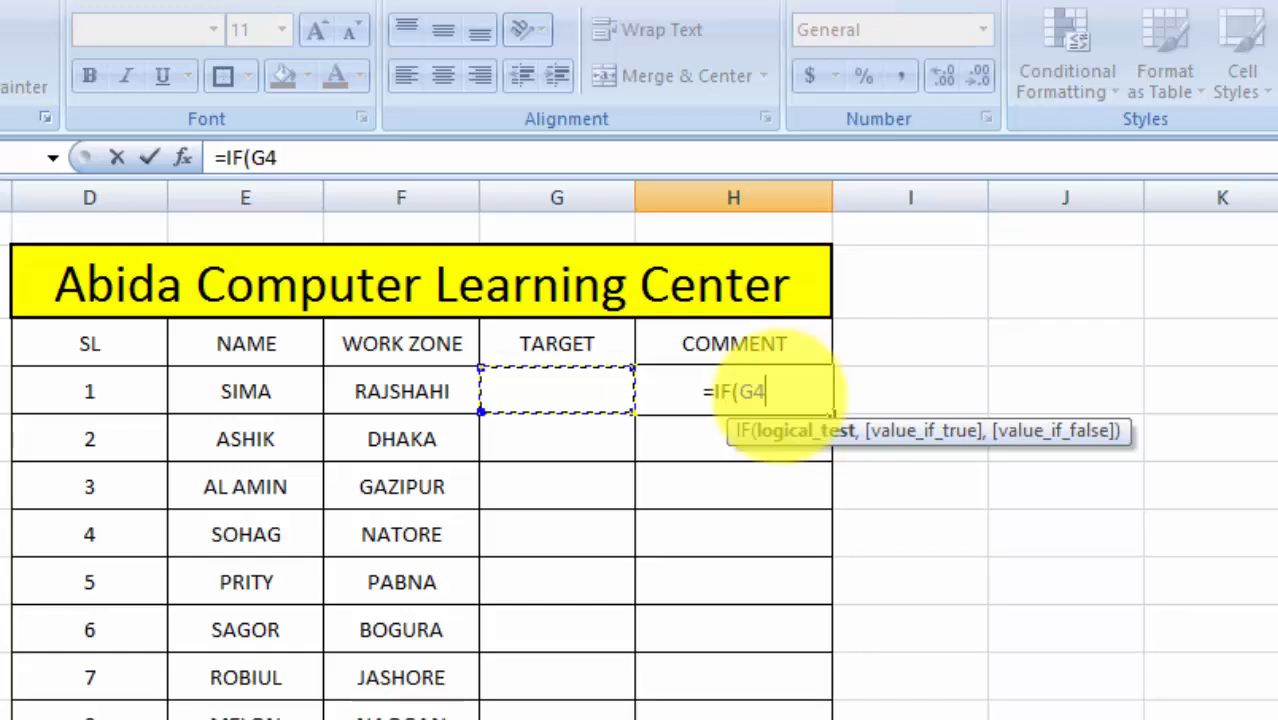
type(">")
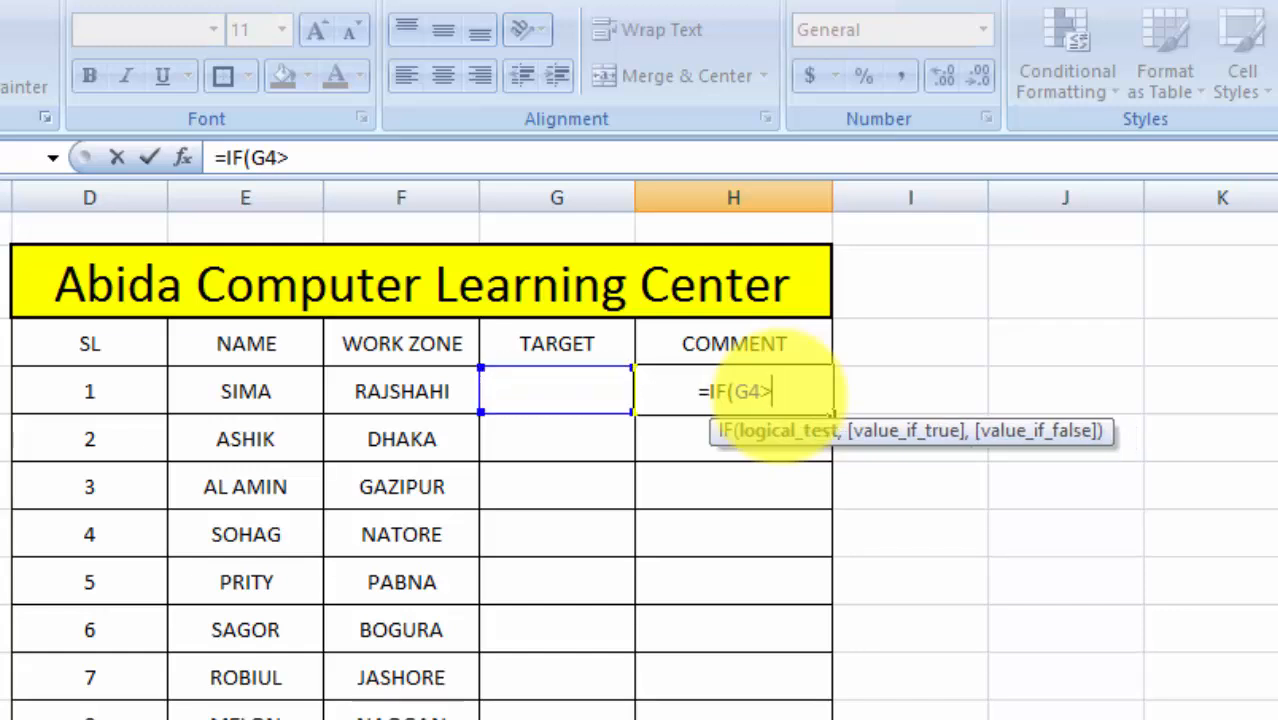
type("=")
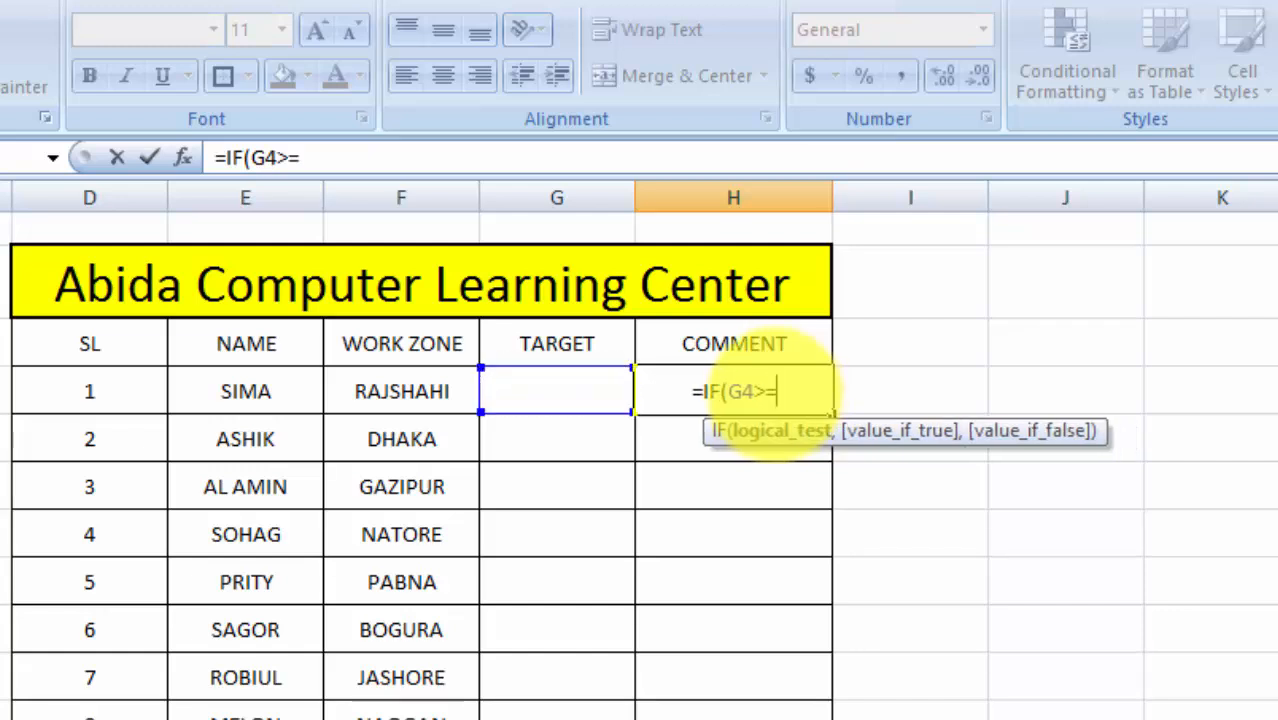
type("50000")
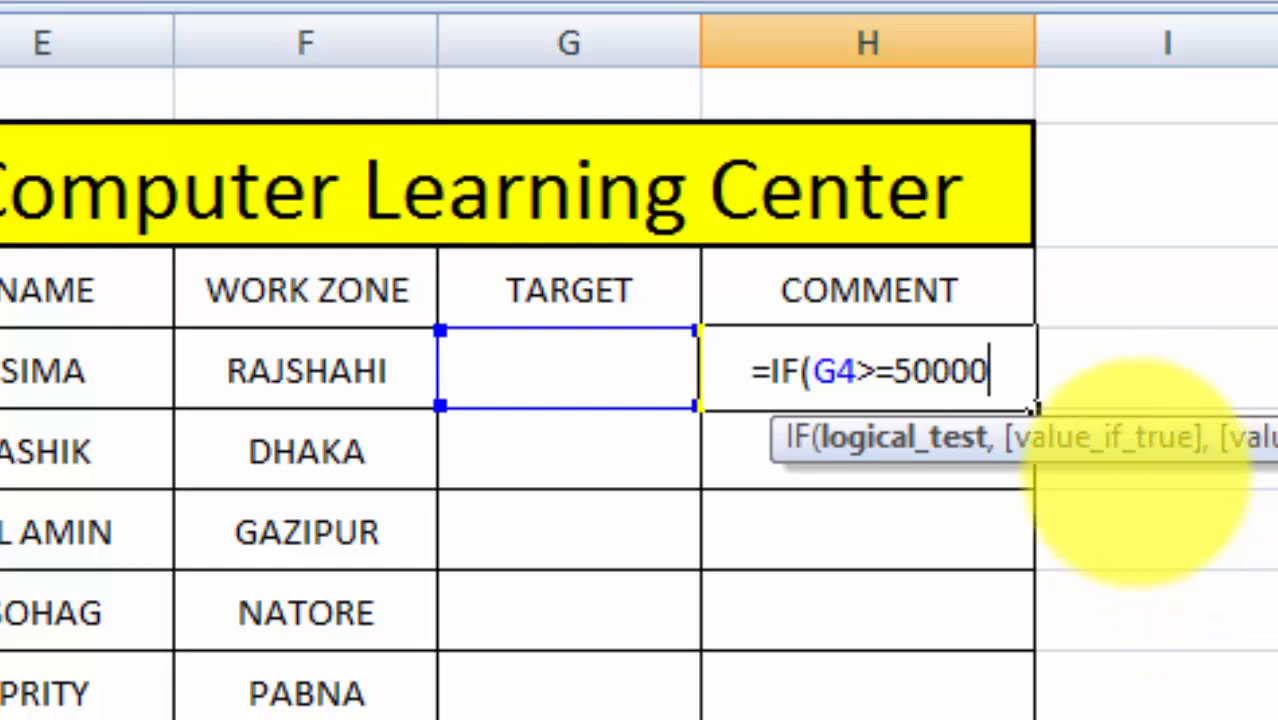
type(",")
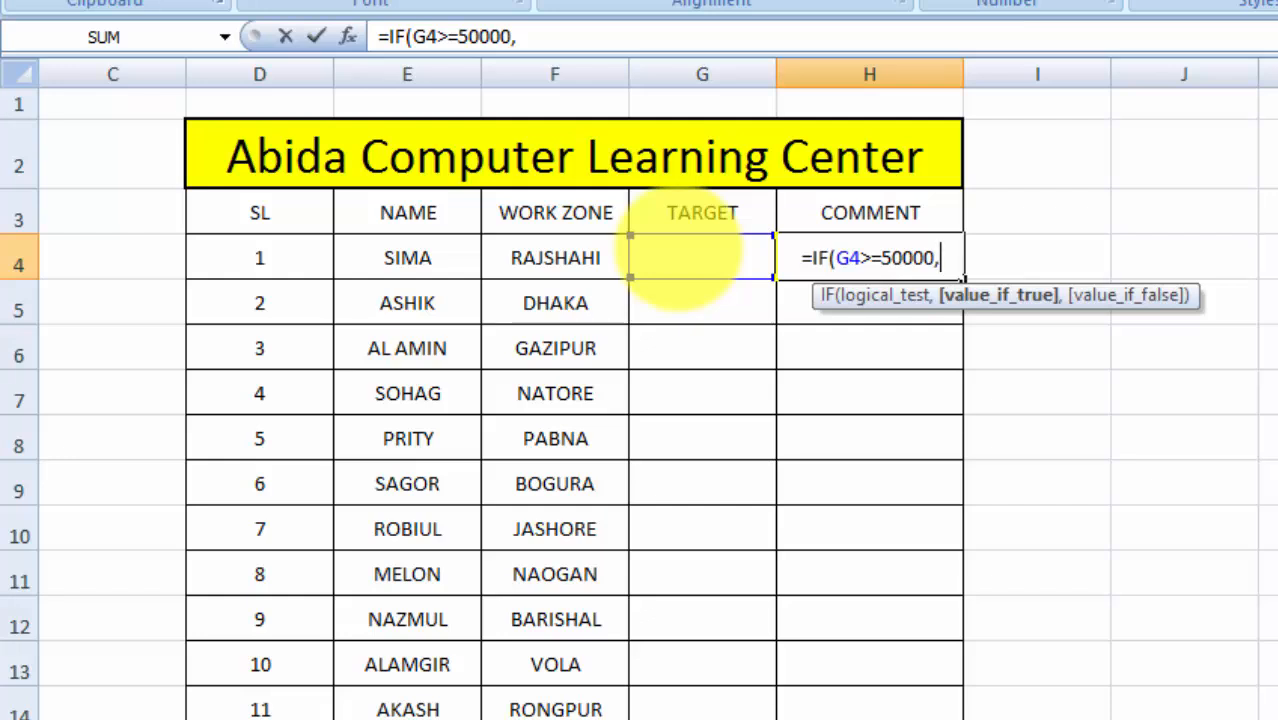
- Add "Work Done" as the value-if-true argument of the IF formula in H4
type("\"")
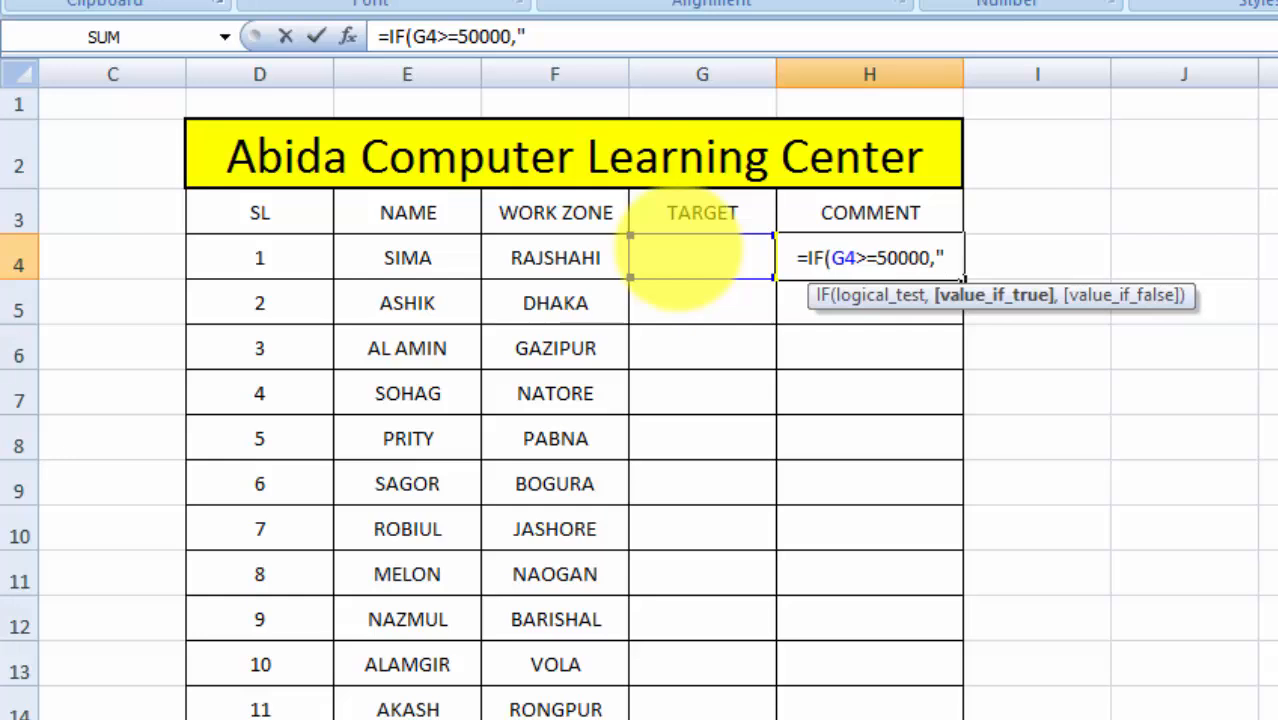
type("Work")
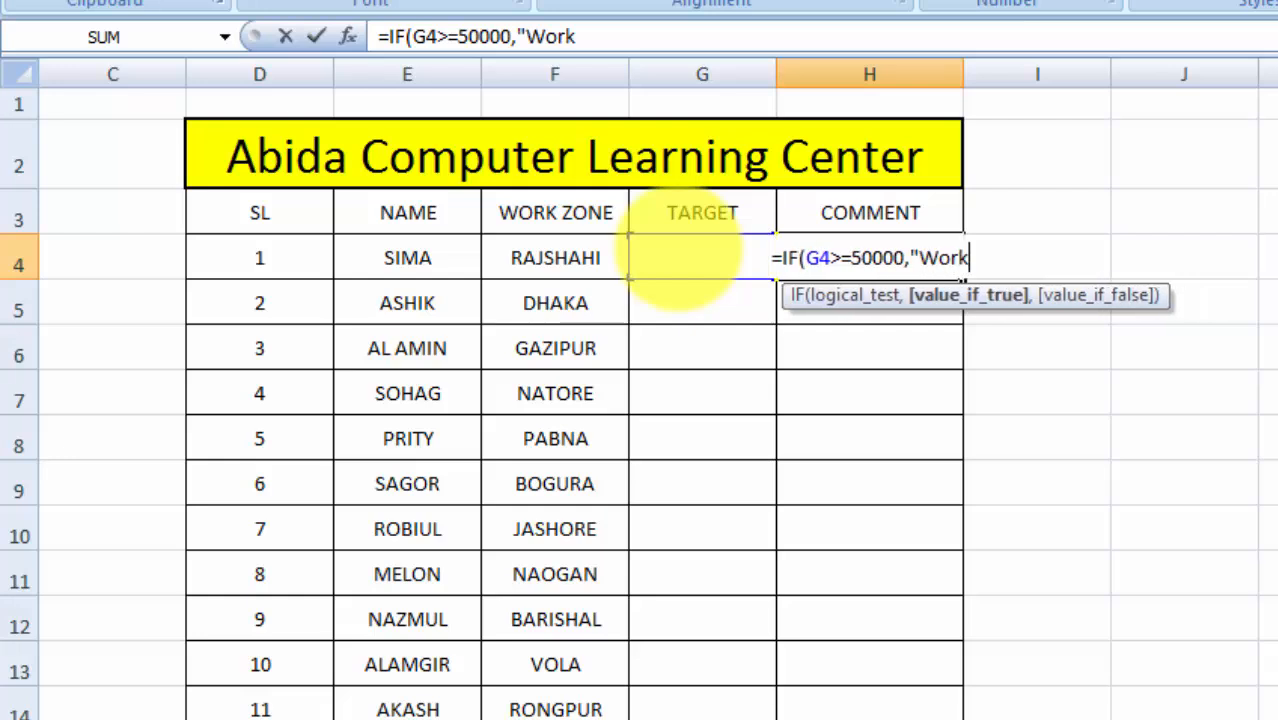
type(" Done")
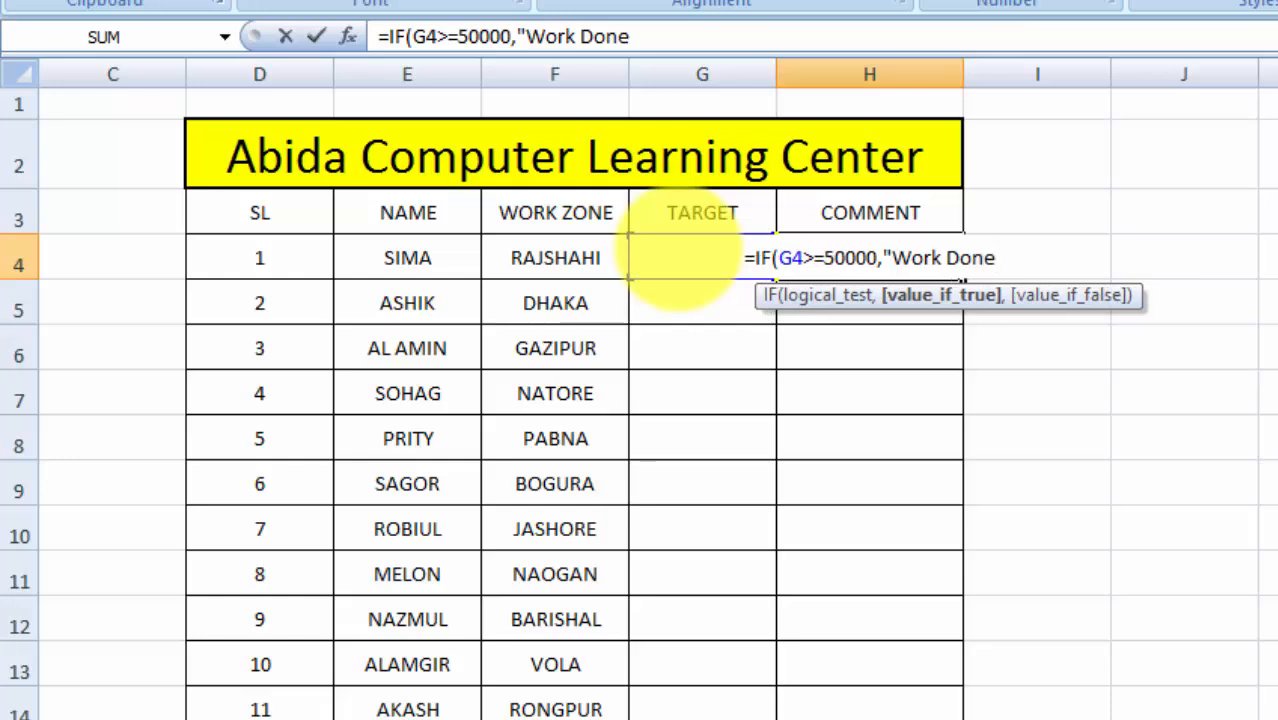
type("\"")
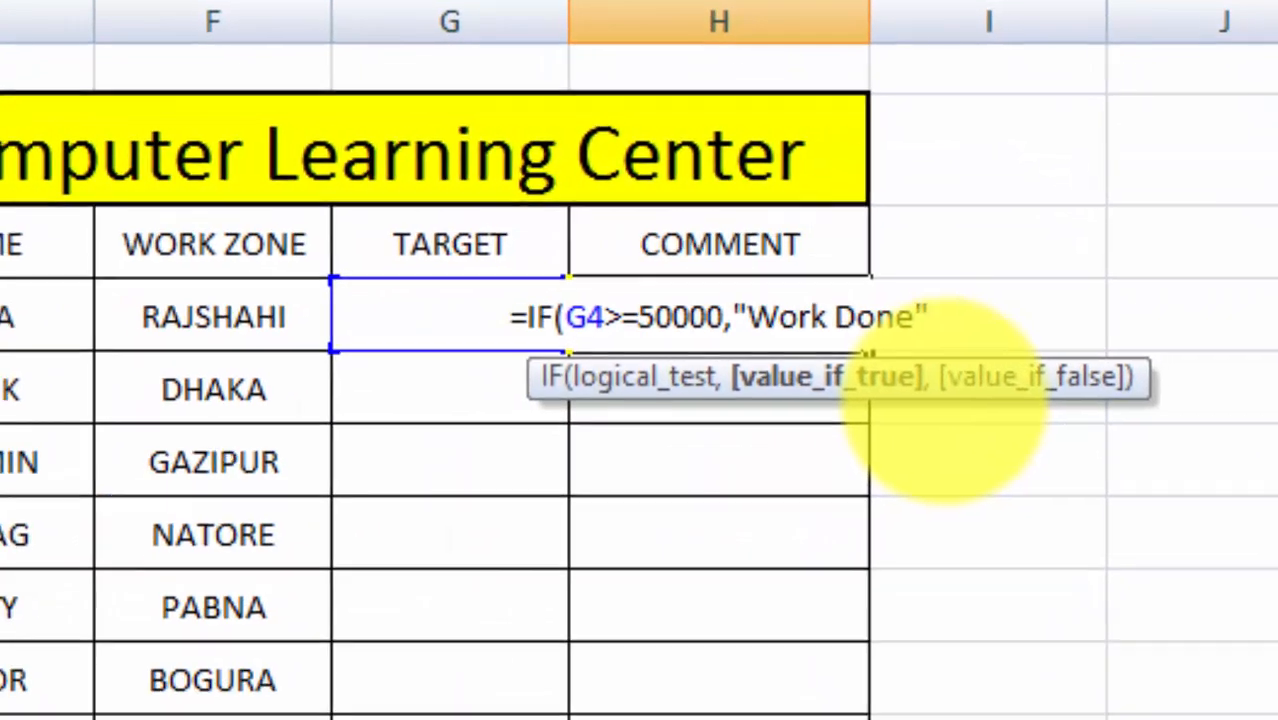
type(",")
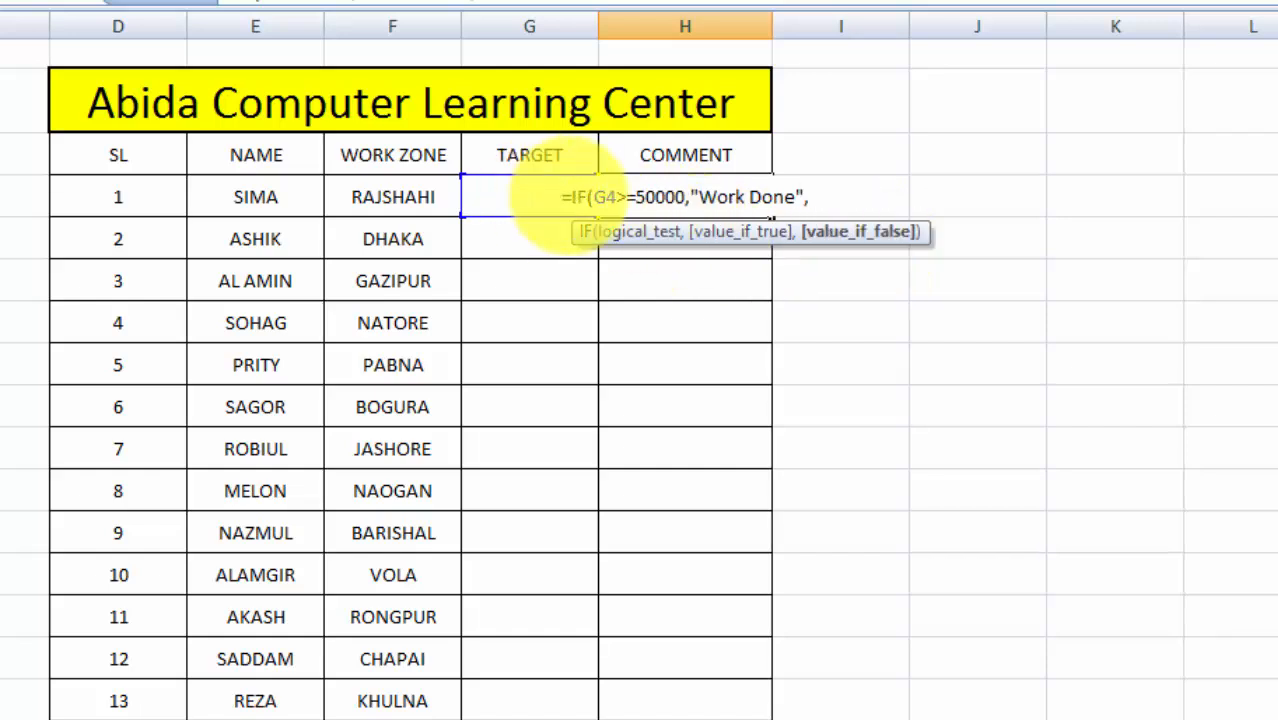
- Add "Work More" as the value-if-false argument, then close and commit the IF formula in H4
type("\"")
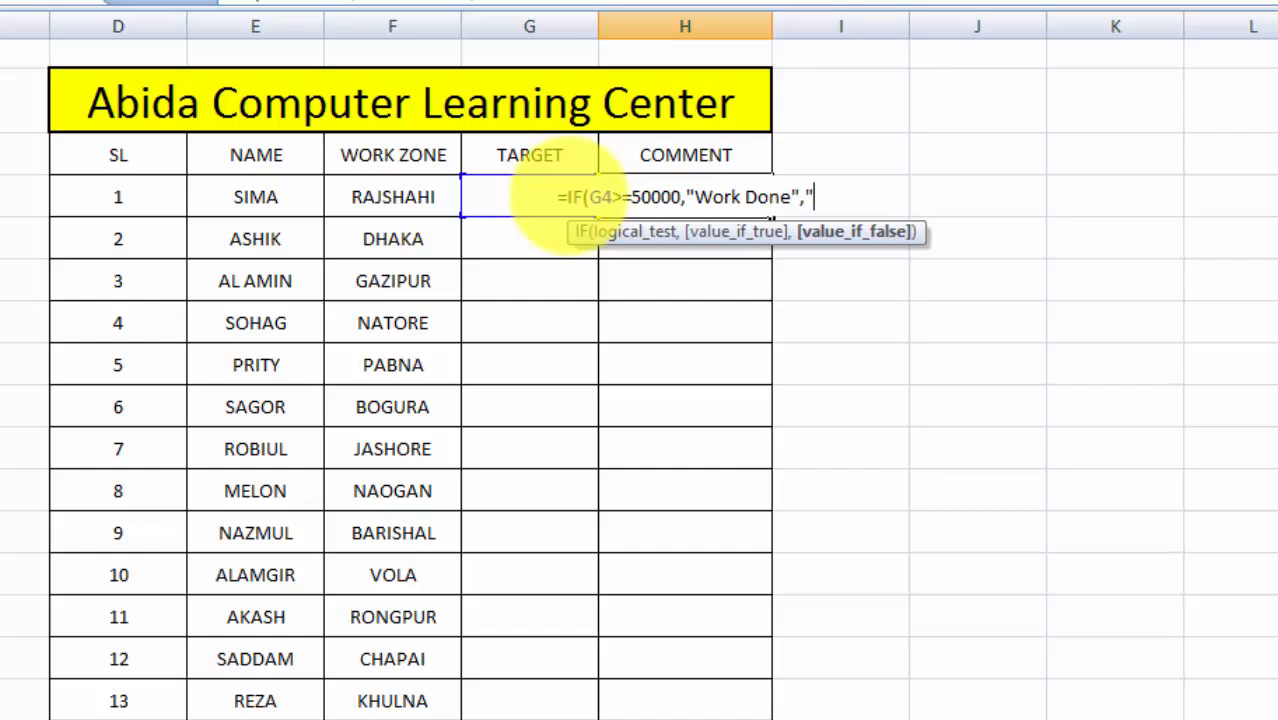
type("Work")
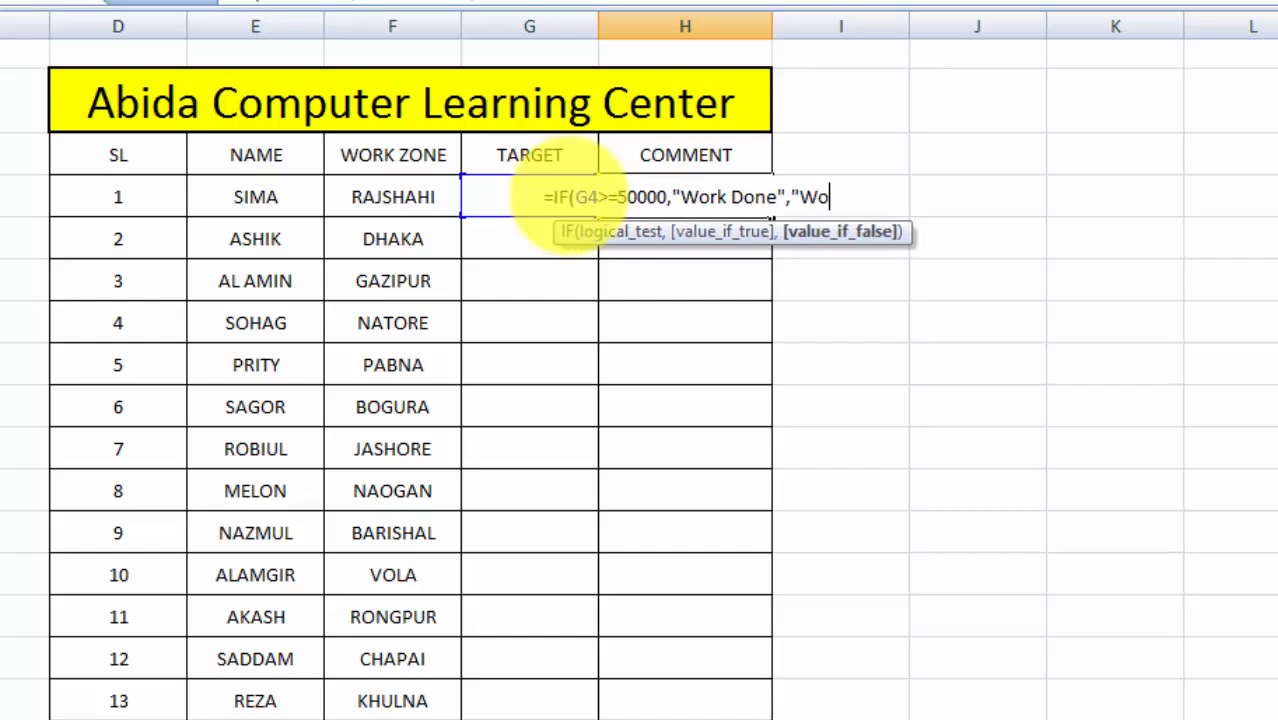
type(" M")
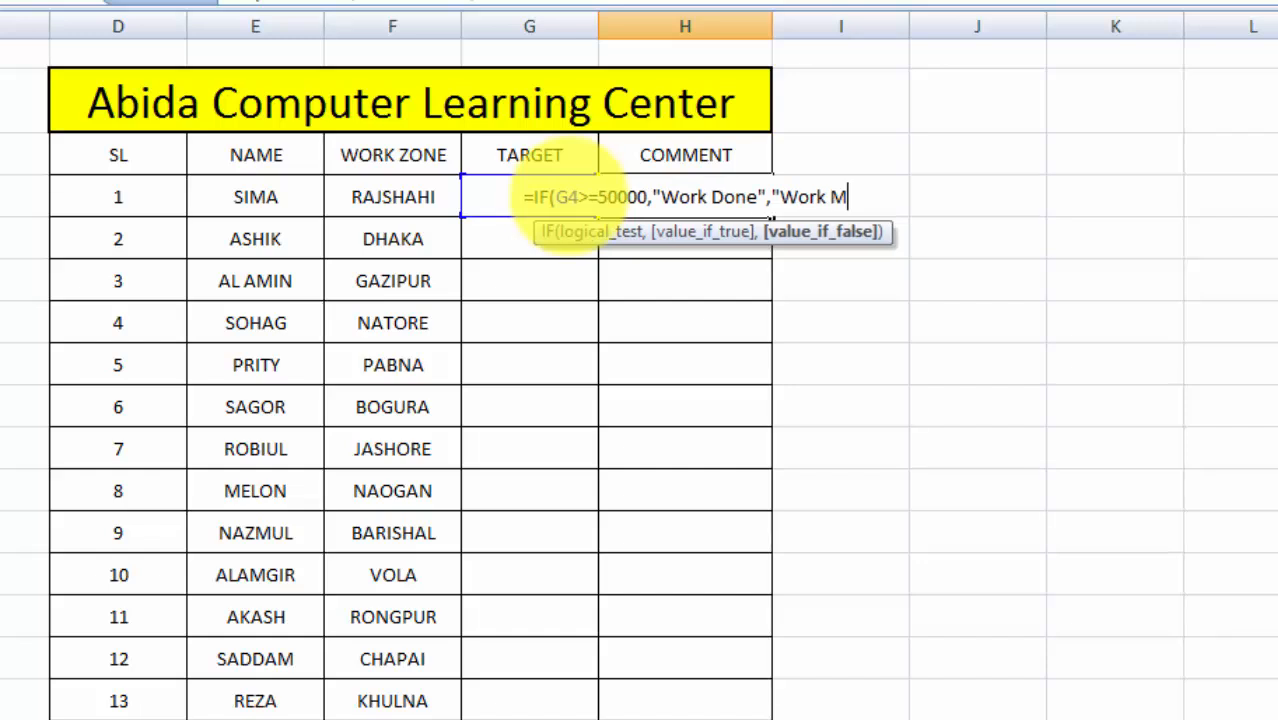
type("ore")
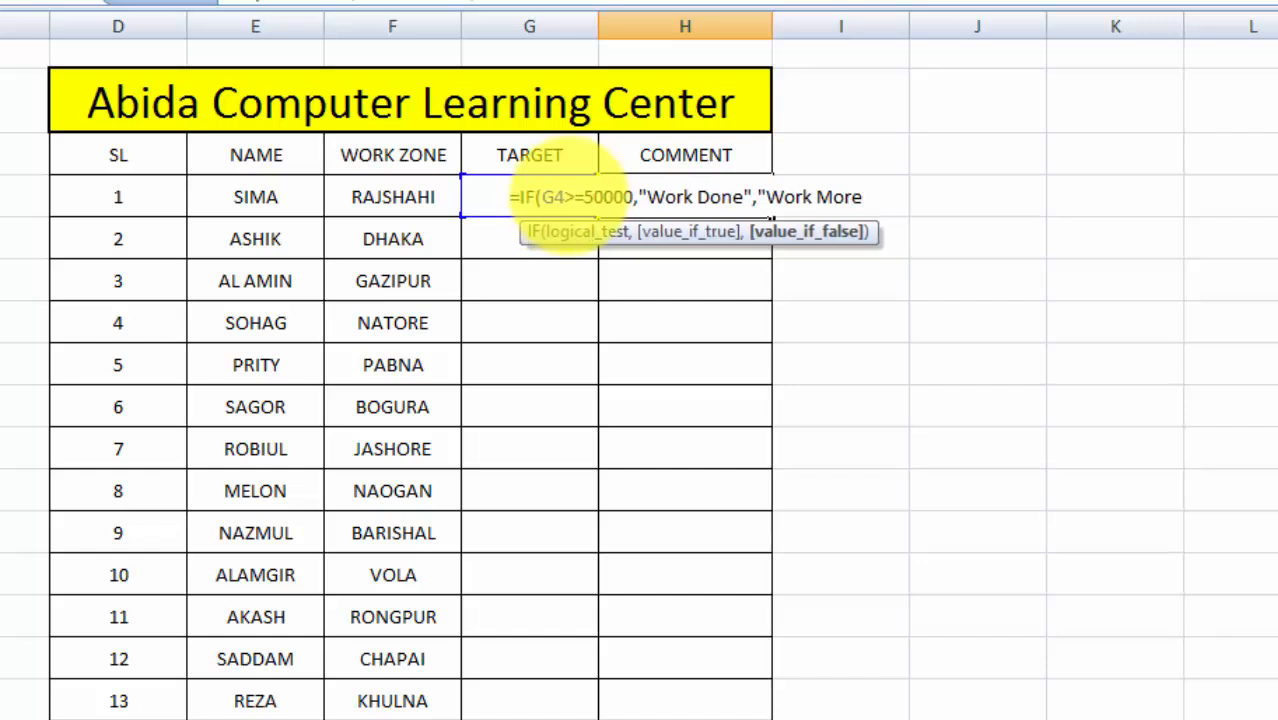
type("\"")
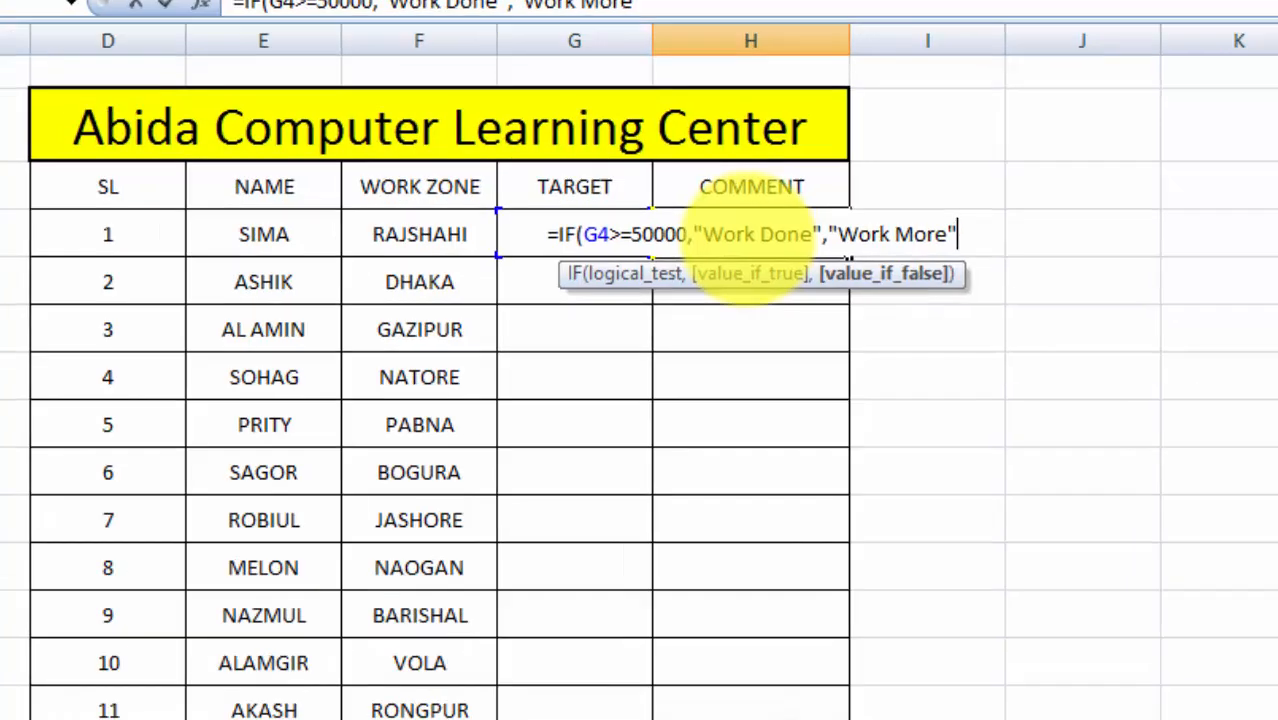
type(")")
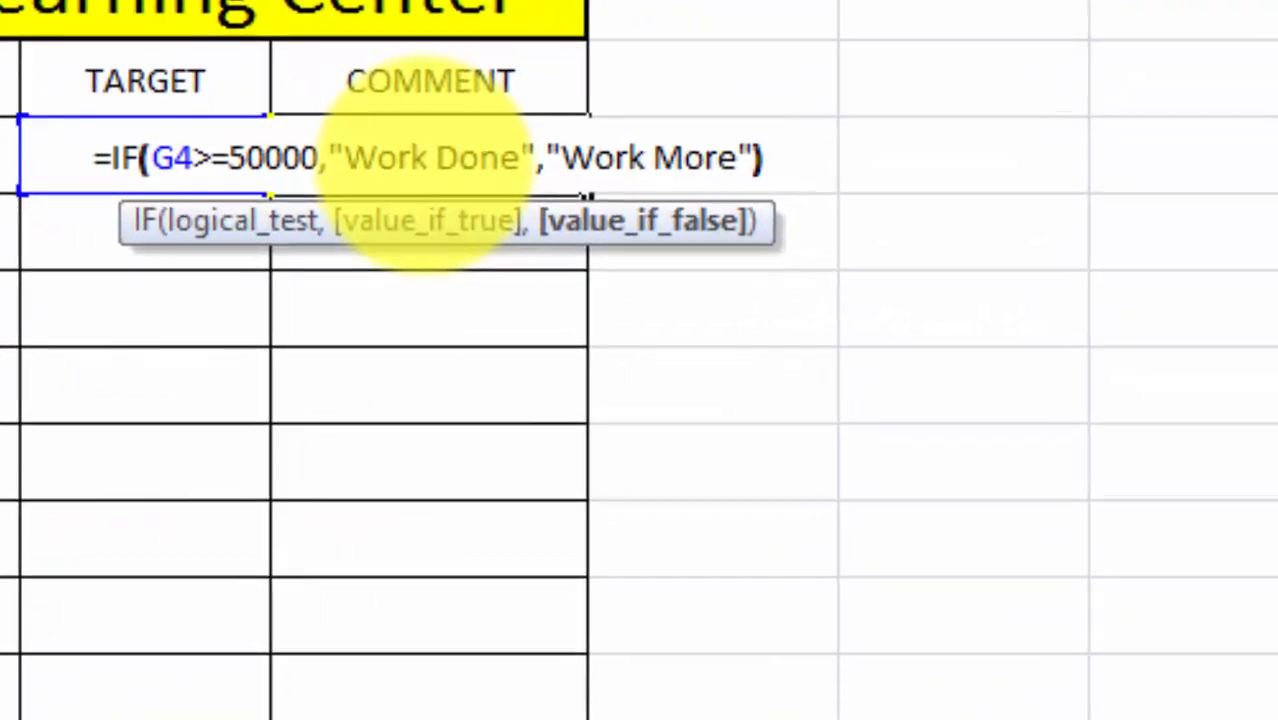
key("Return")
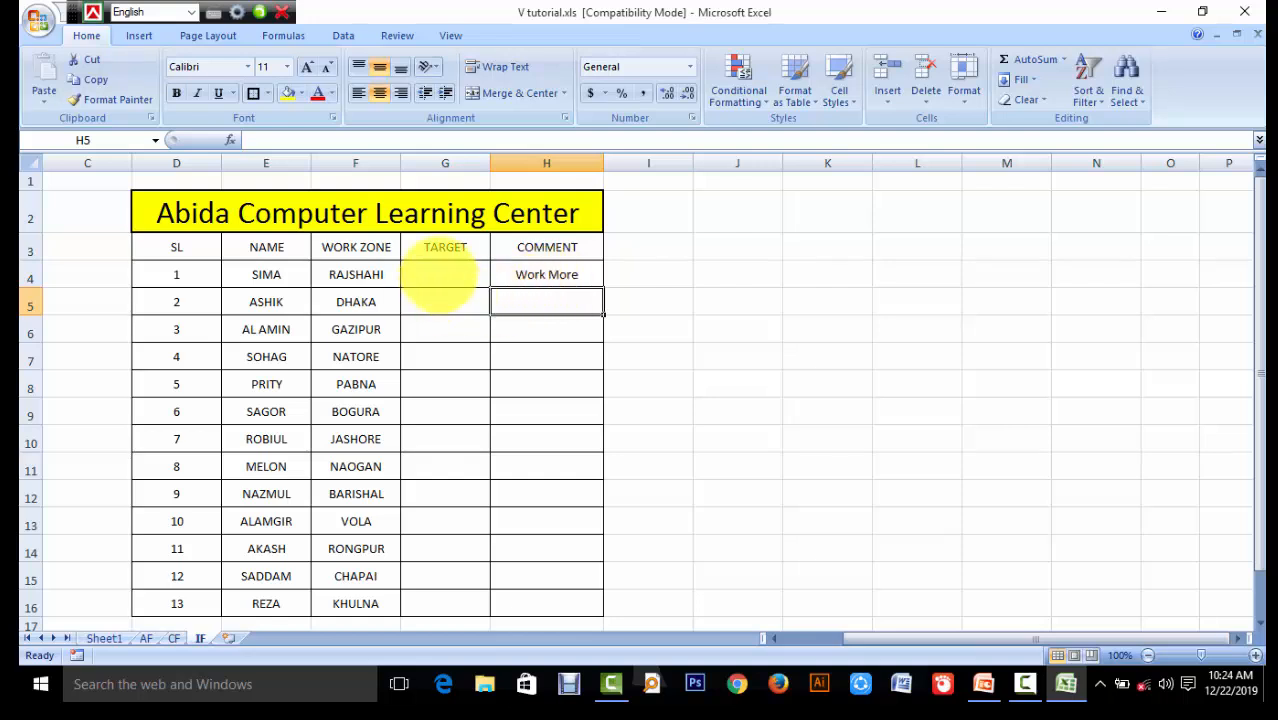
- Make the text of comment cell H4 bold and increase its font size by two increments
left_click(443, 275)
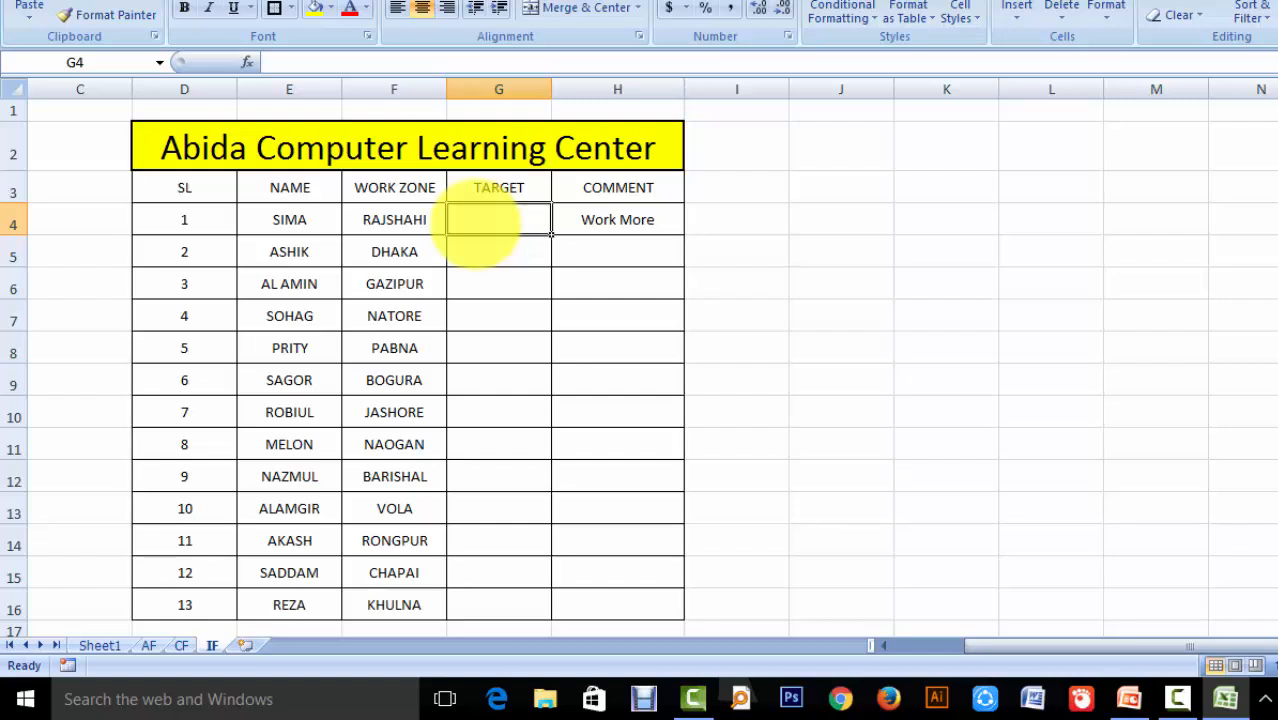
left_click(632, 220)
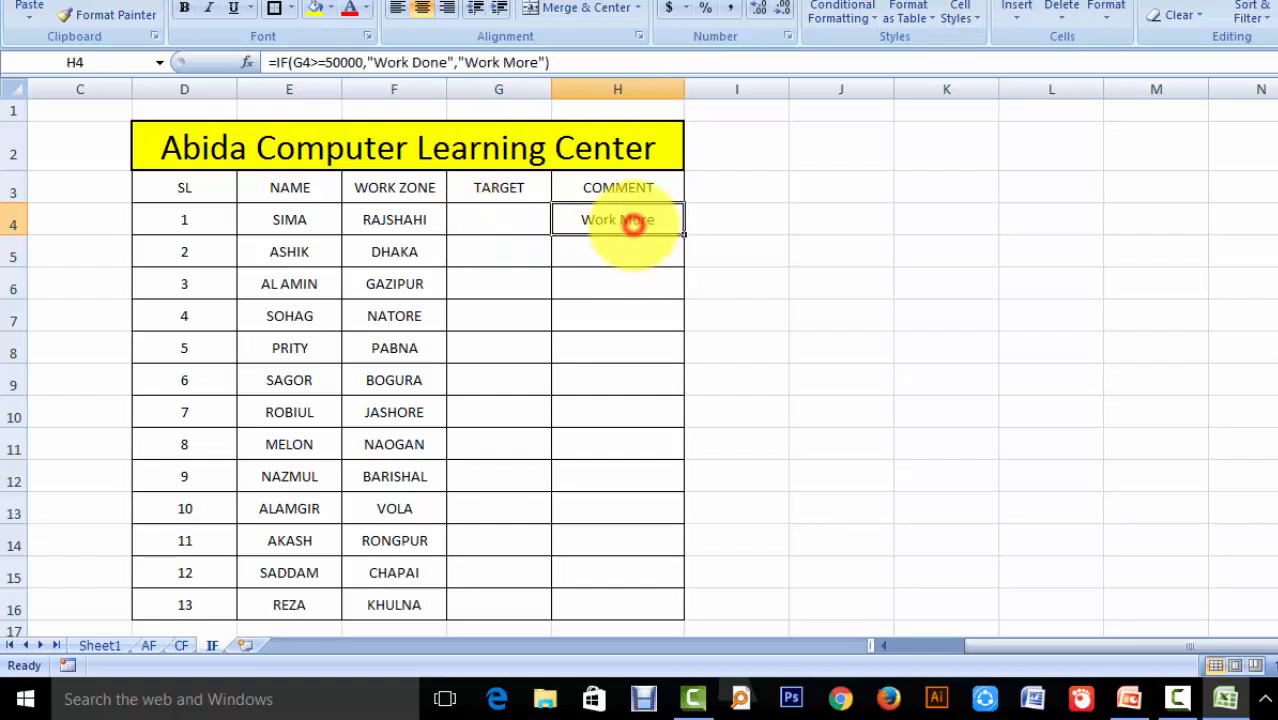
left_click(184, 8)
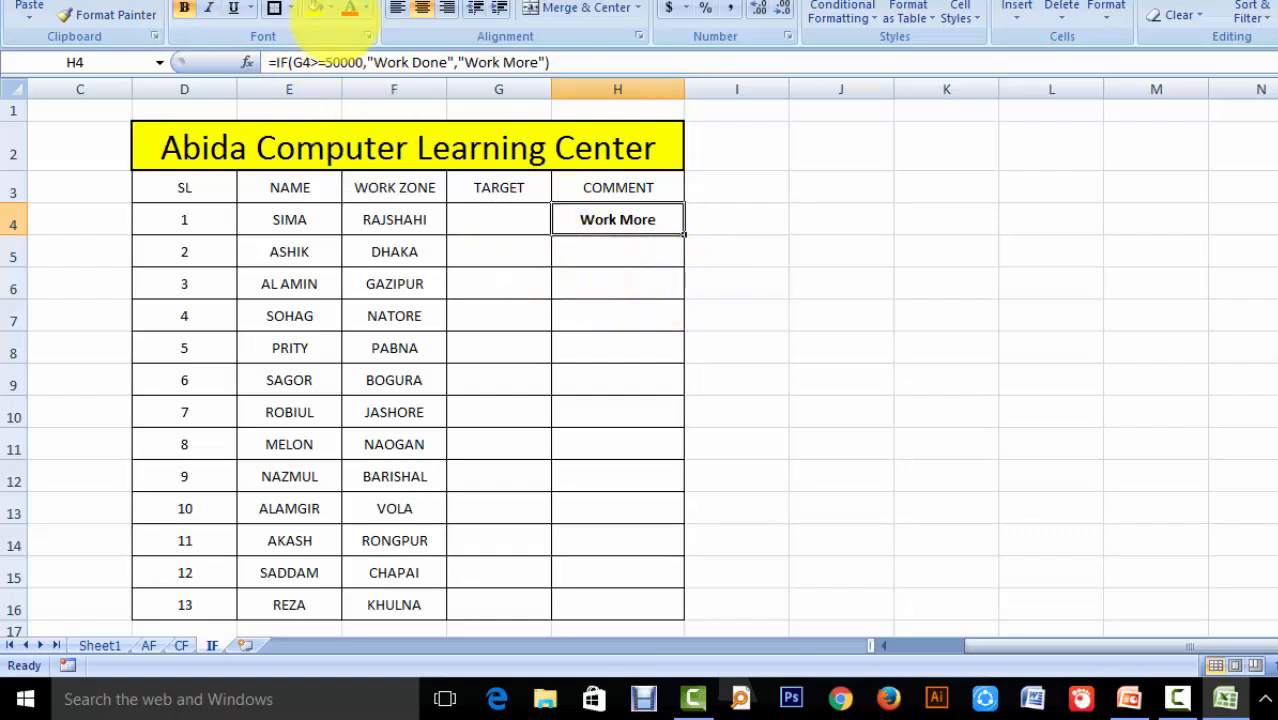
left_click(315, 3)
left_click(315, 3)
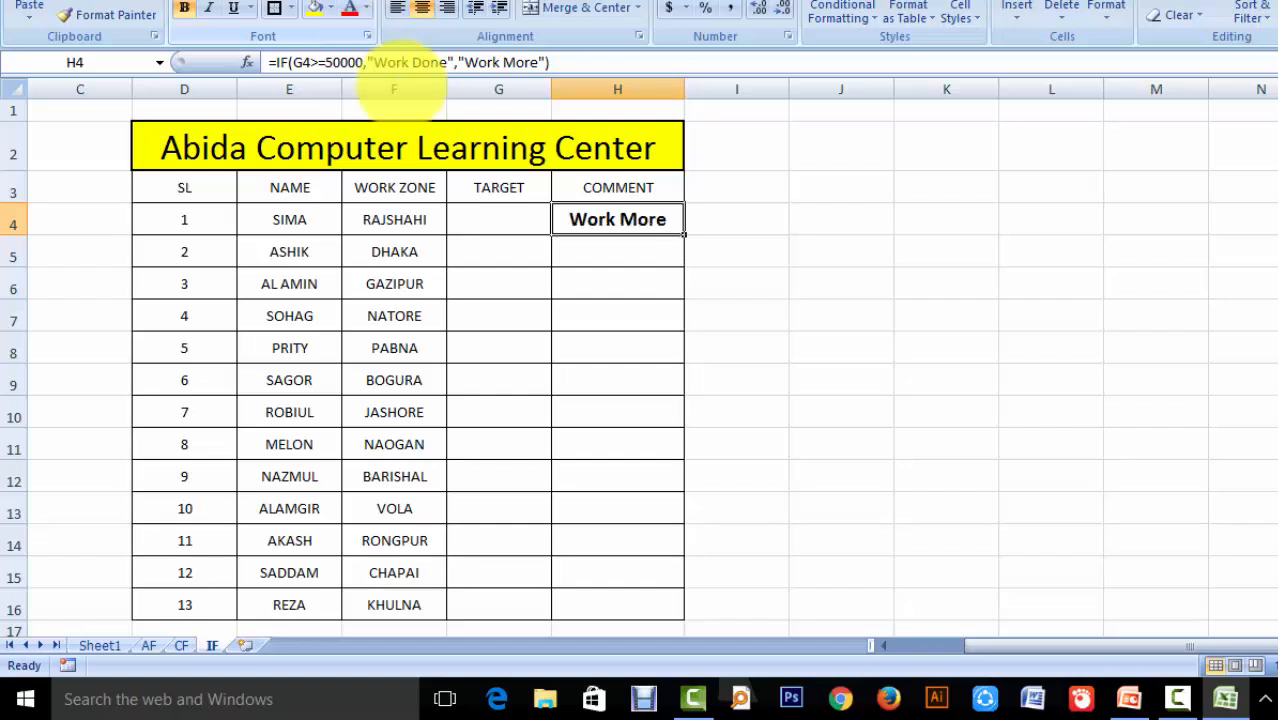
- Enter 50000 as the target in cell G4
left_click(494, 222)
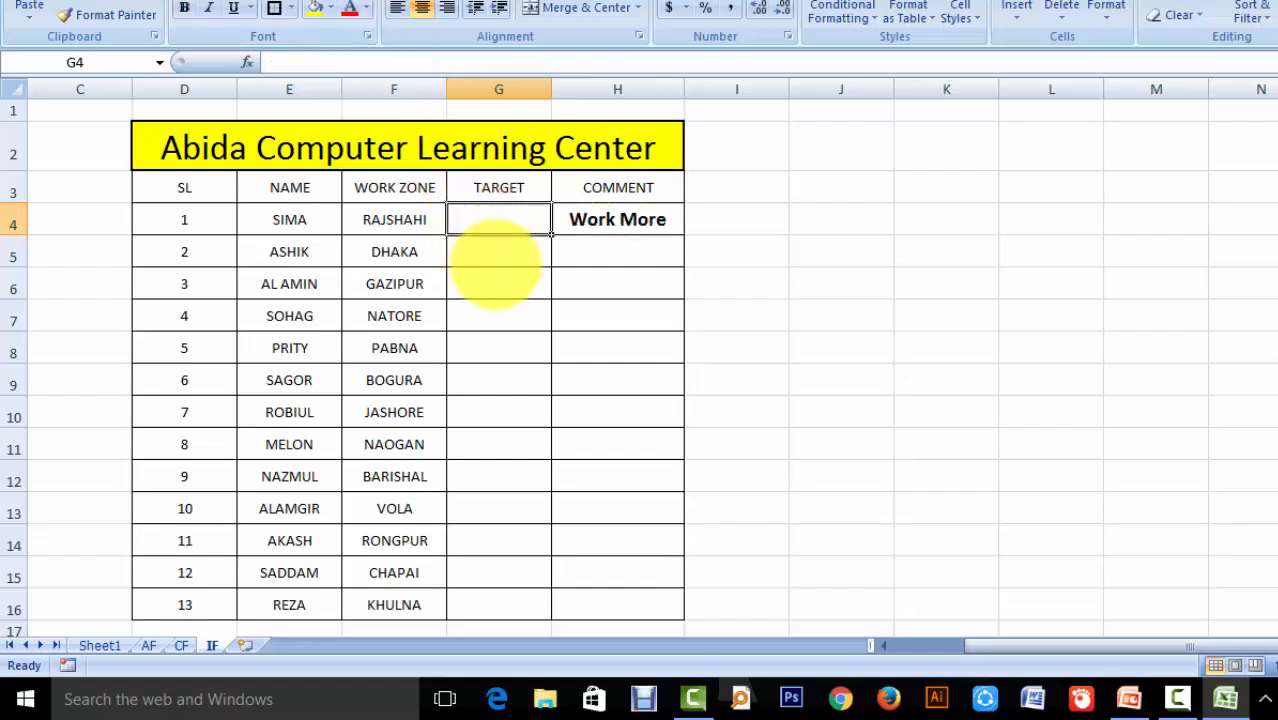
type("50000")
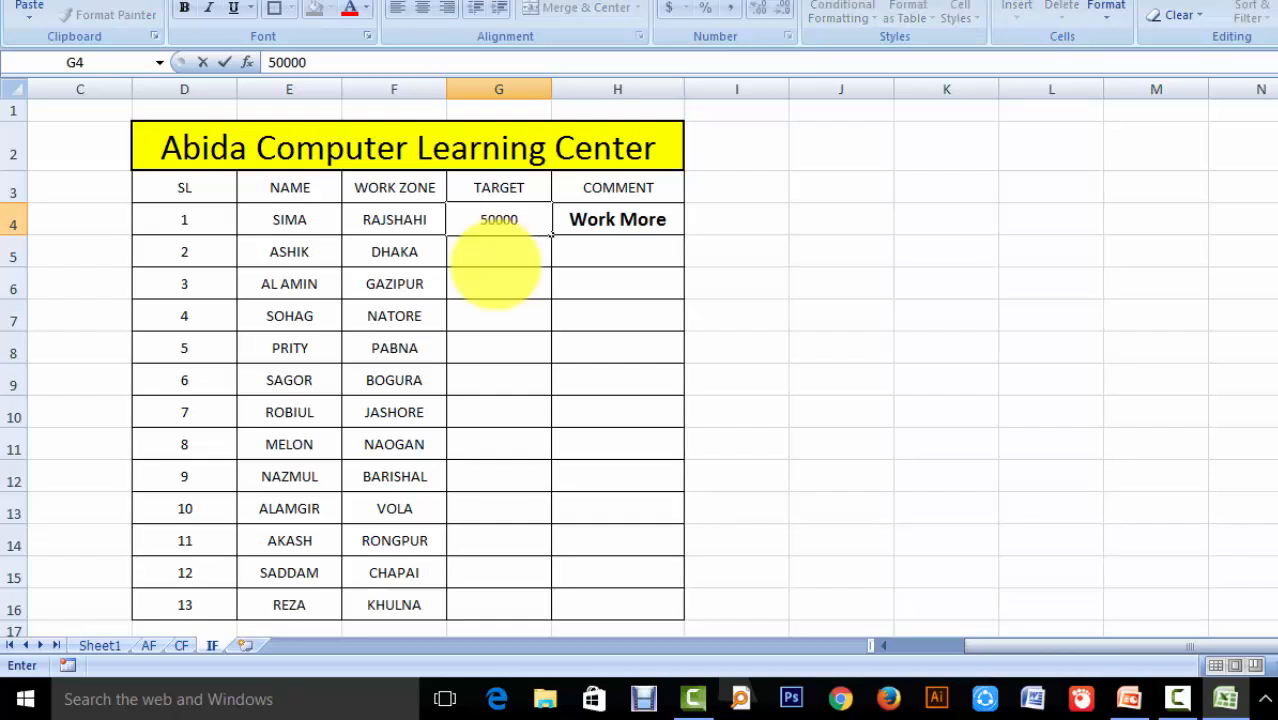
key("Return")
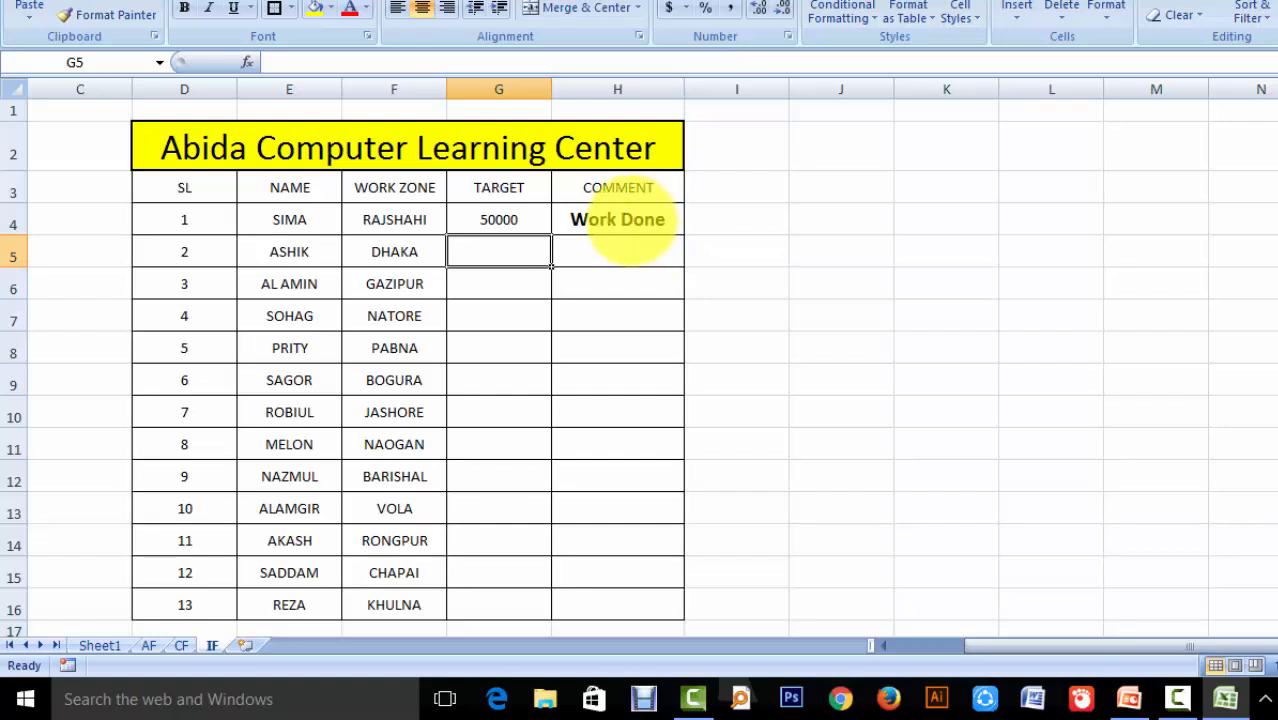
- Fill the IF formula from H4 down the COMMENT column through H16
left_click(622, 222)
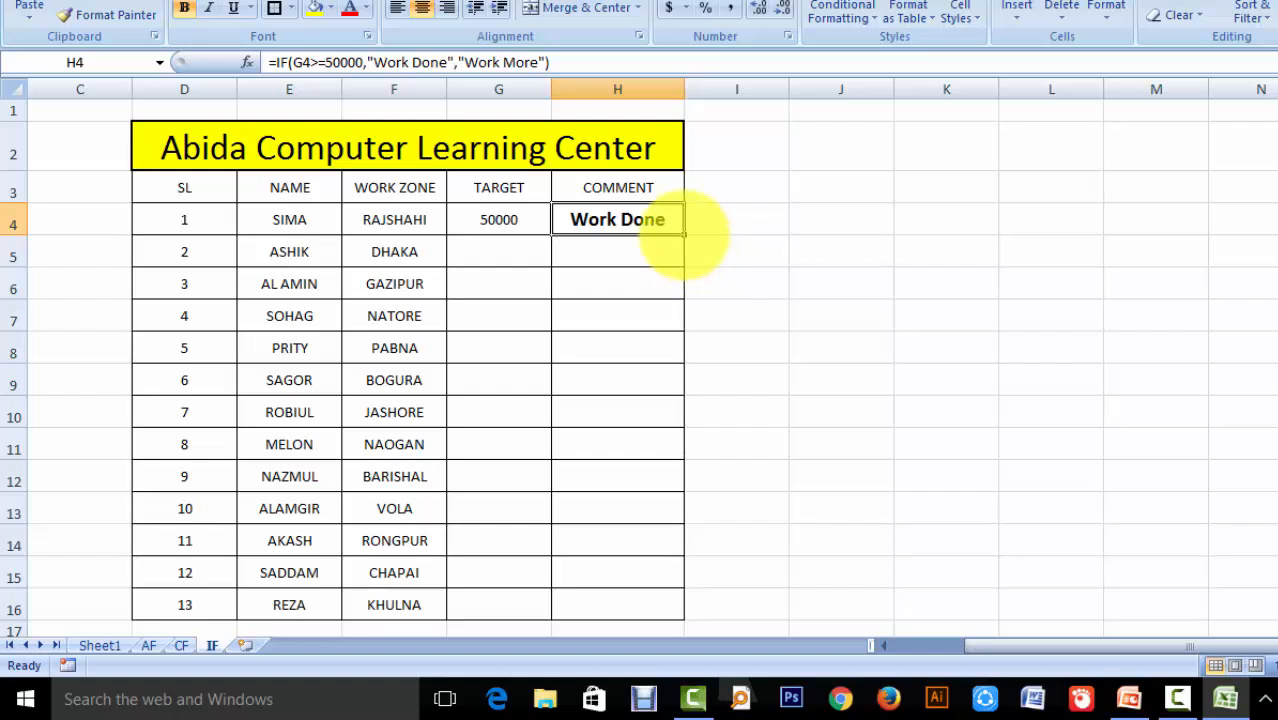
left_click_drag(684, 234, 716, 607)
left_click(762, 230)
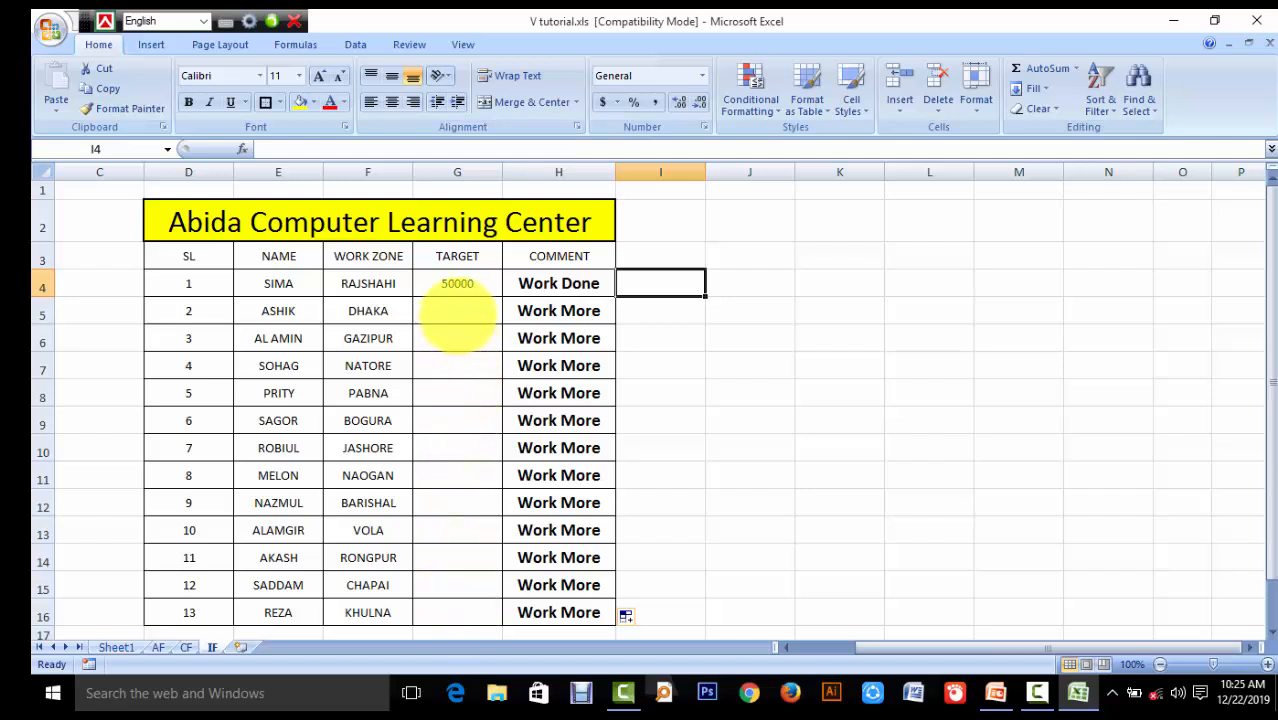
- Enter targets of 55500 in G5 and 45000 in G6
left_click(457, 311)
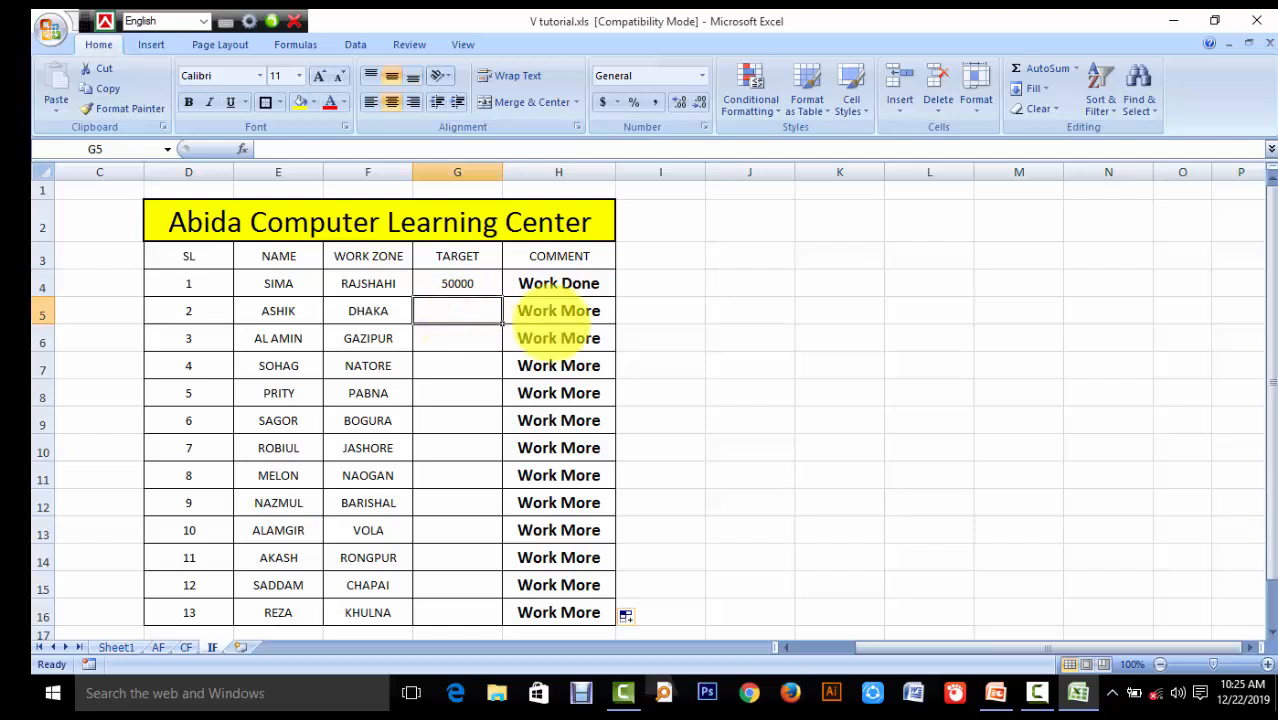
type("55500")
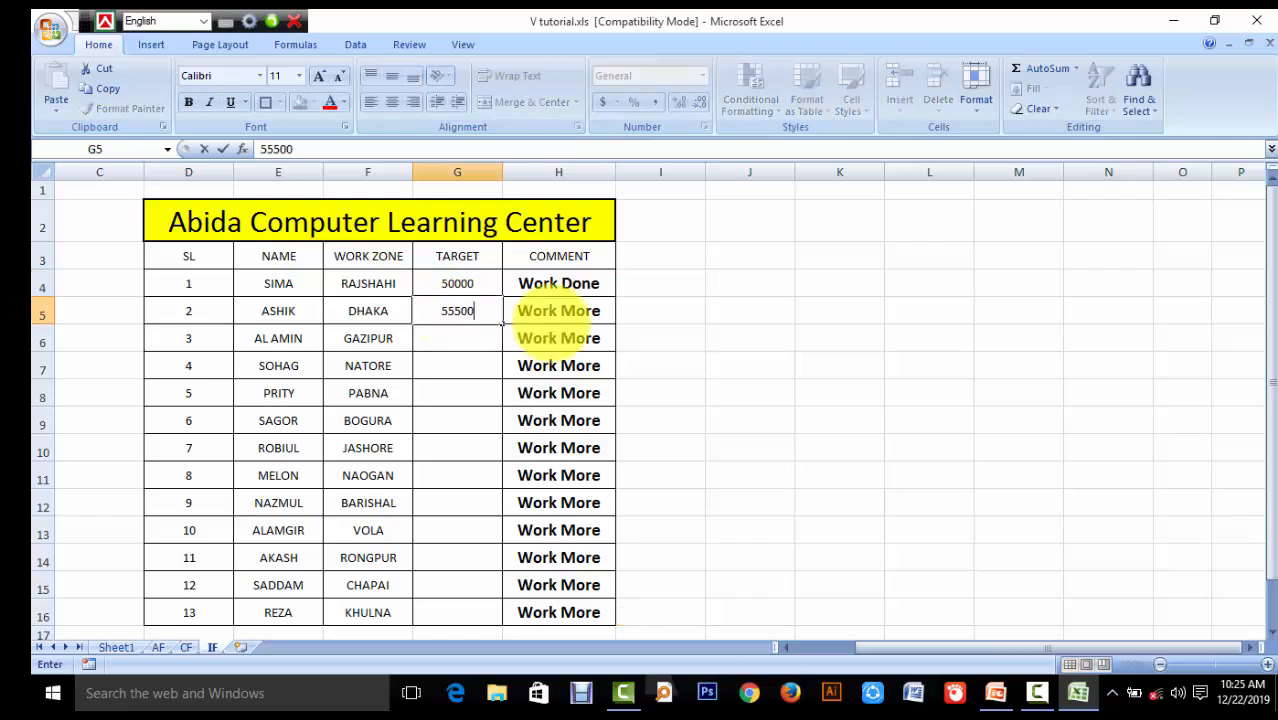
left_click(474, 340)
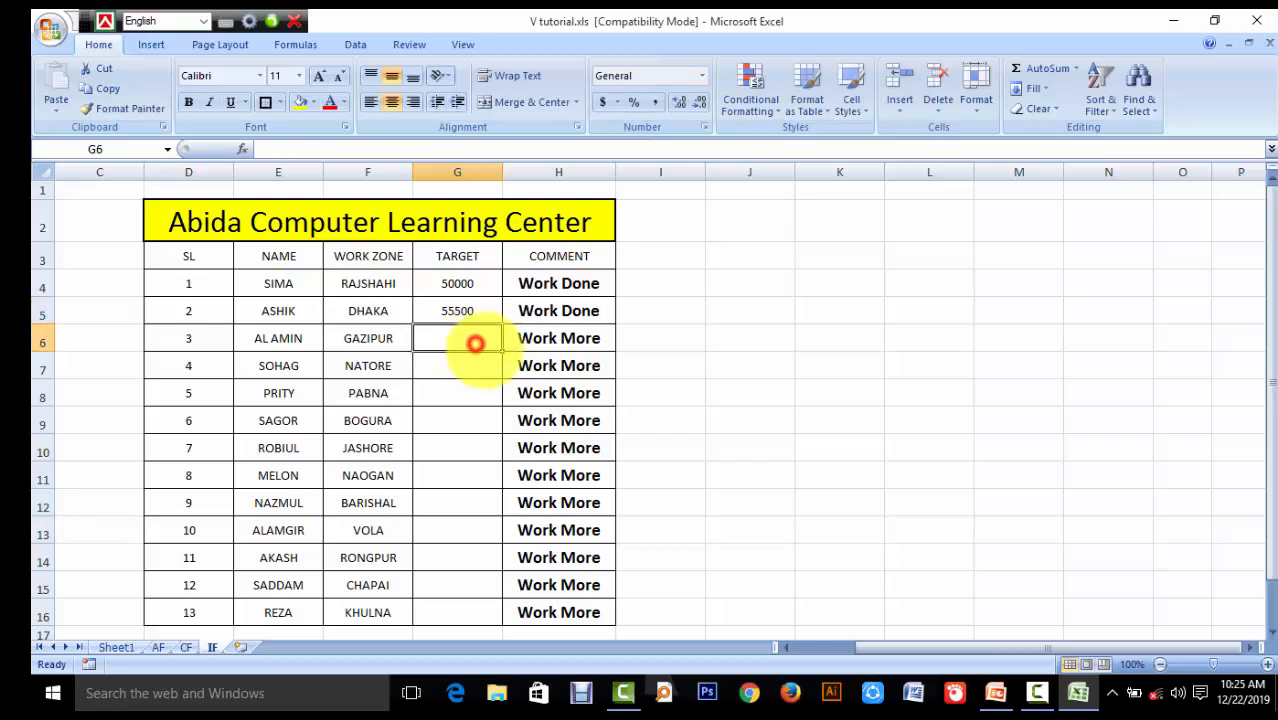
type("45000")
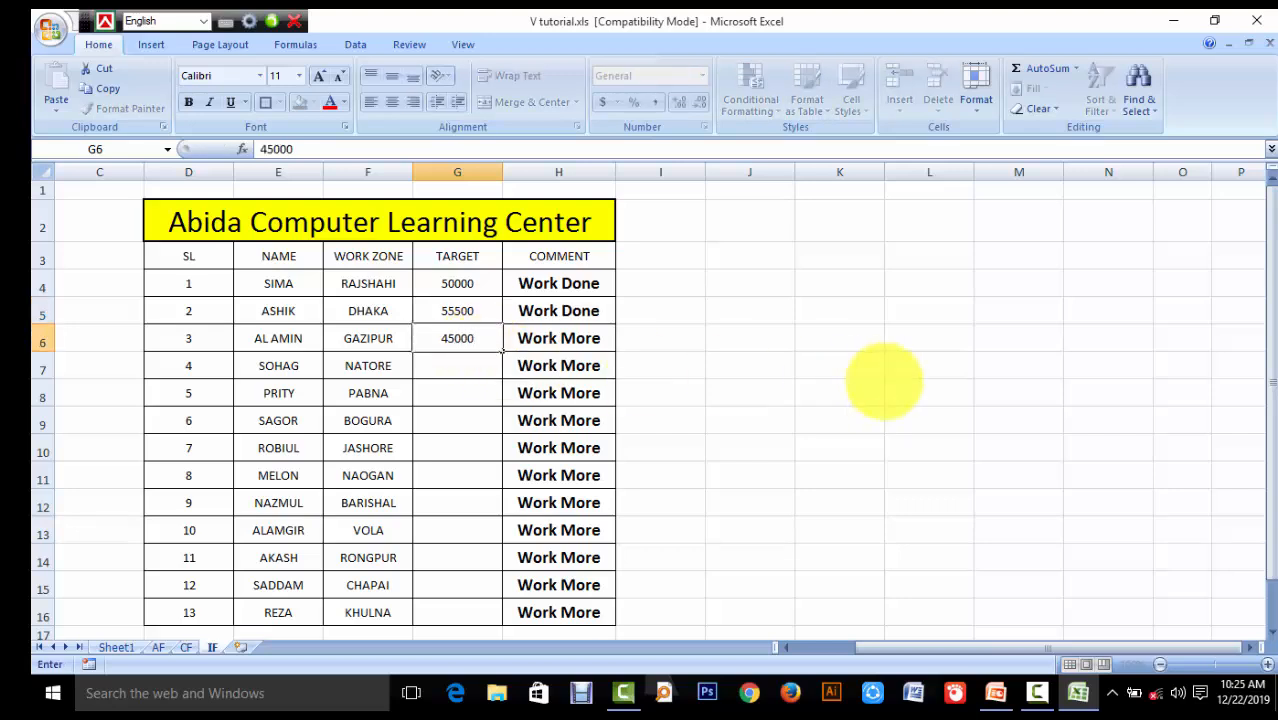
key("Return")
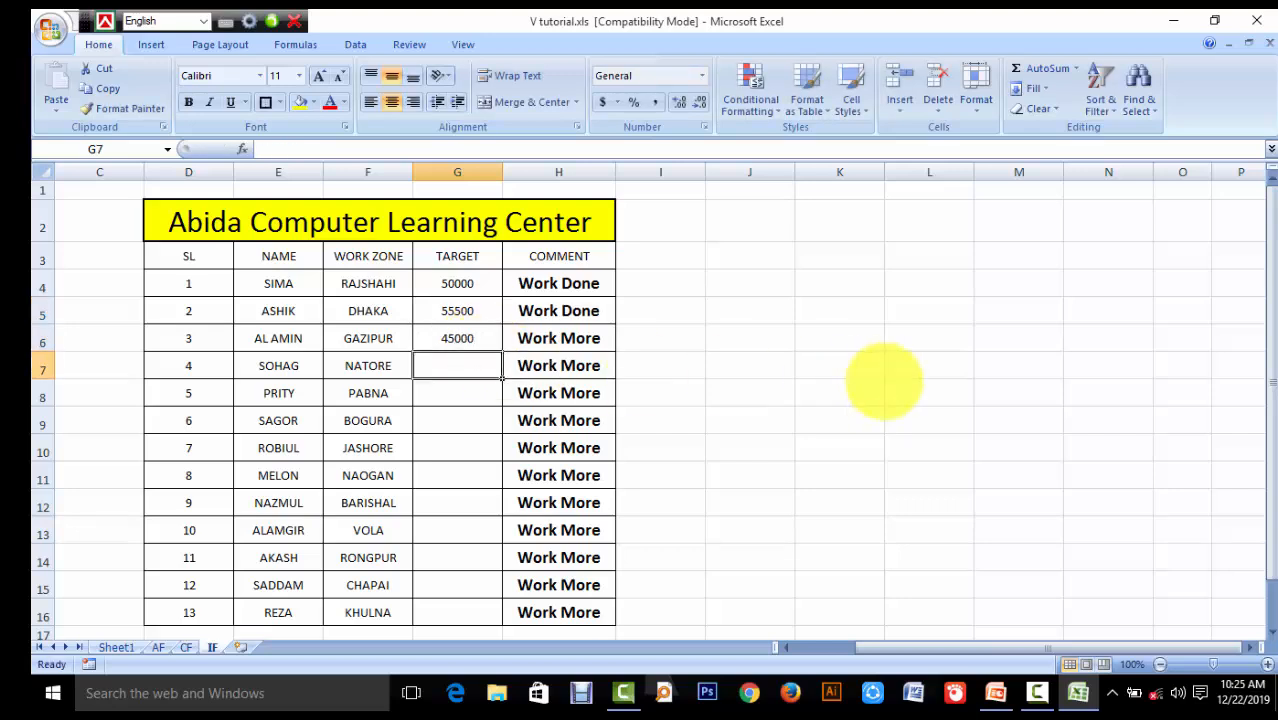
- Enter targets of 20000 in G7, 62000 in G8 and 41000 in G9
type("2000")
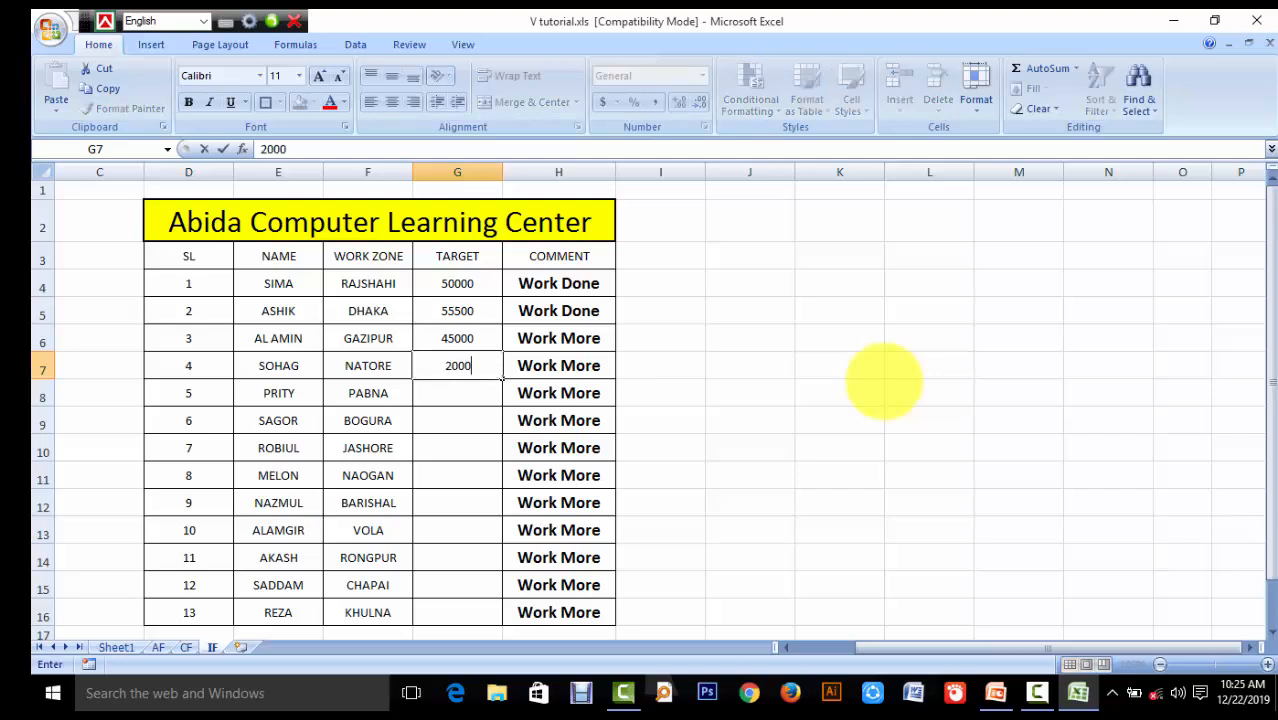
type("0")
key("Return")
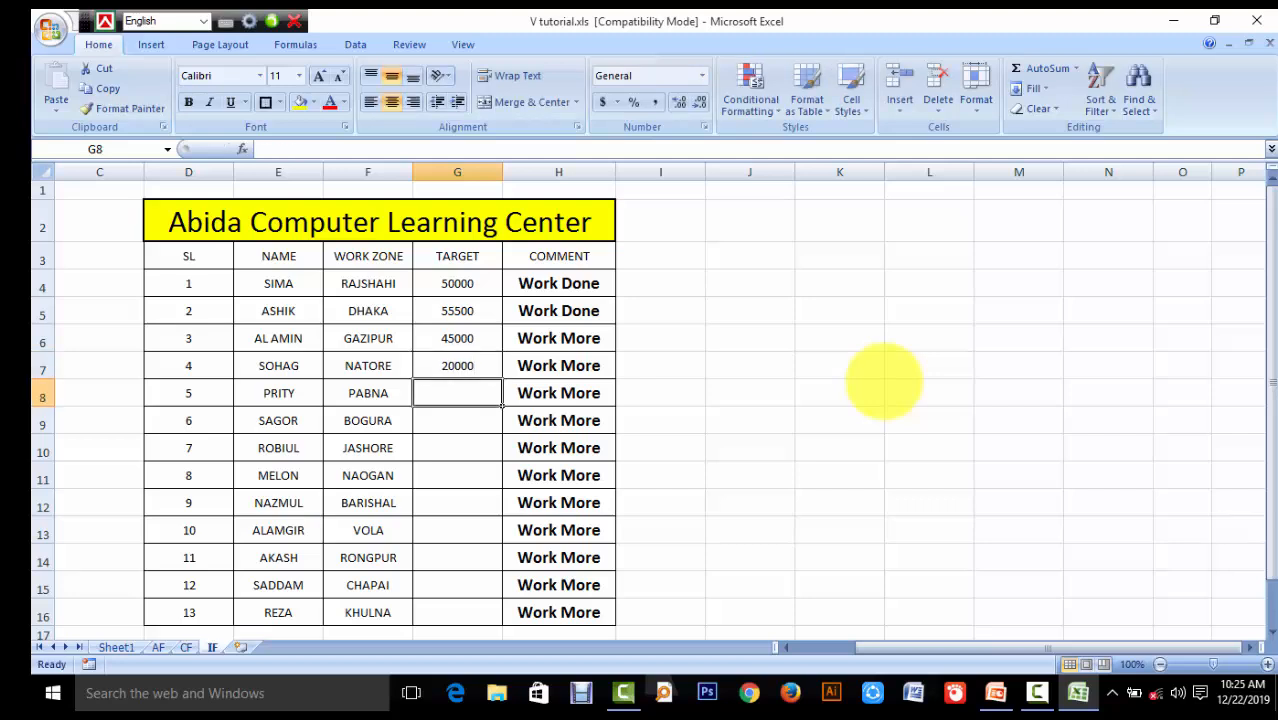
type("62000")
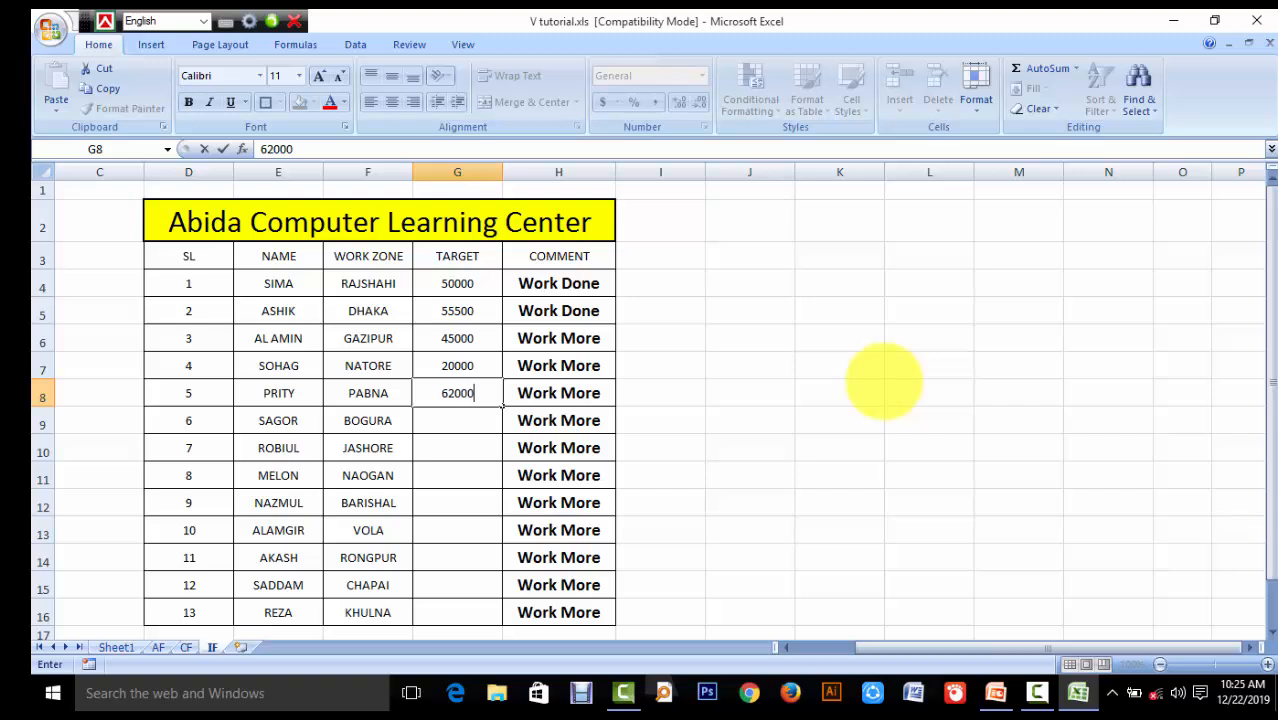
key("Return")
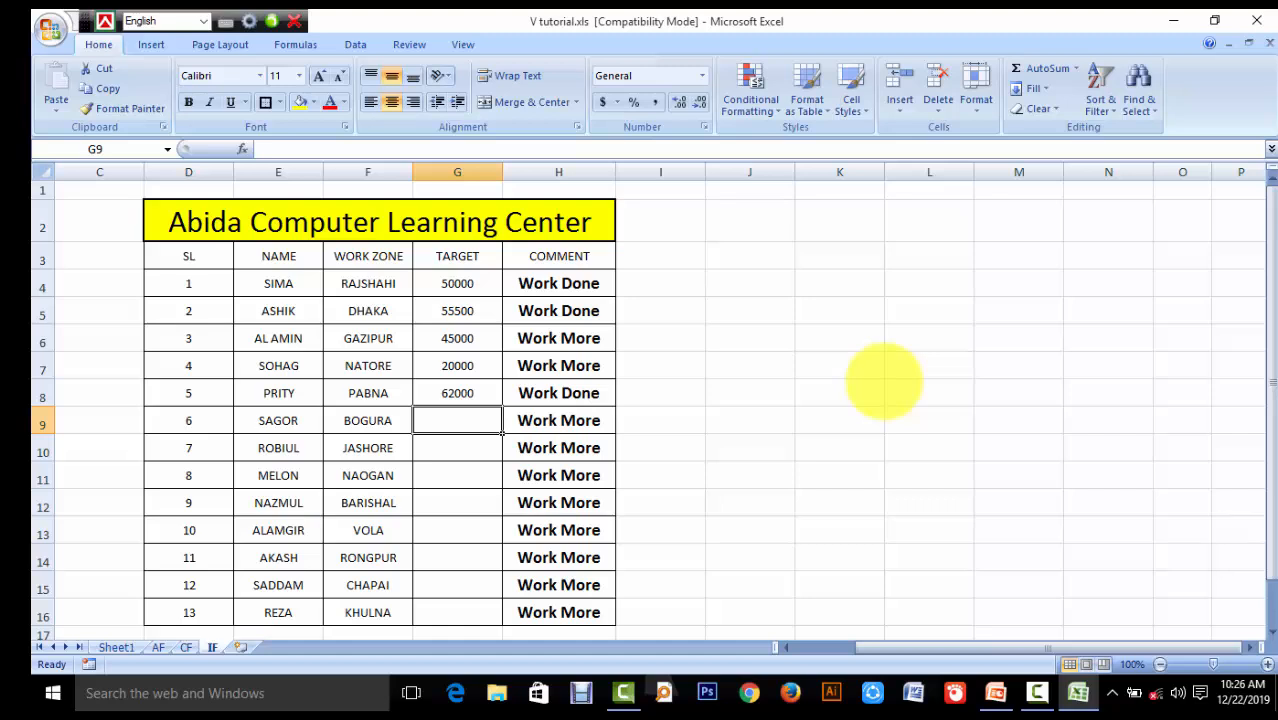
type("41000")
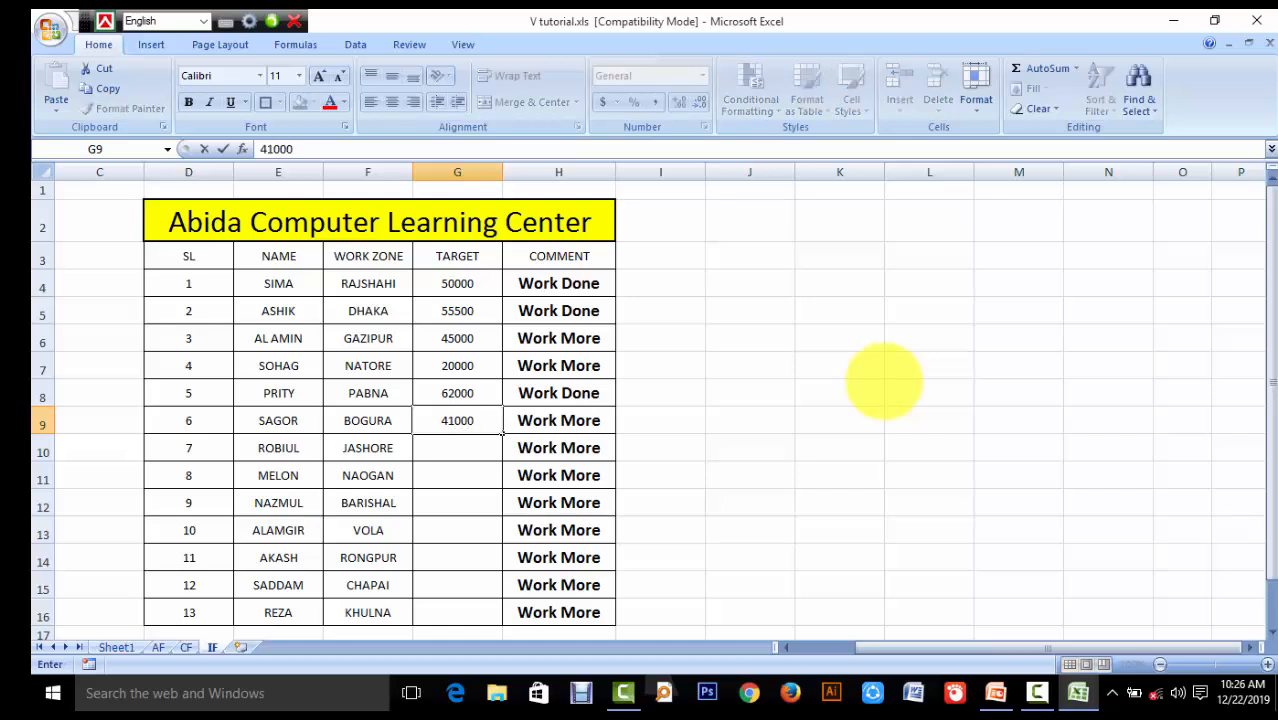
key("Return")
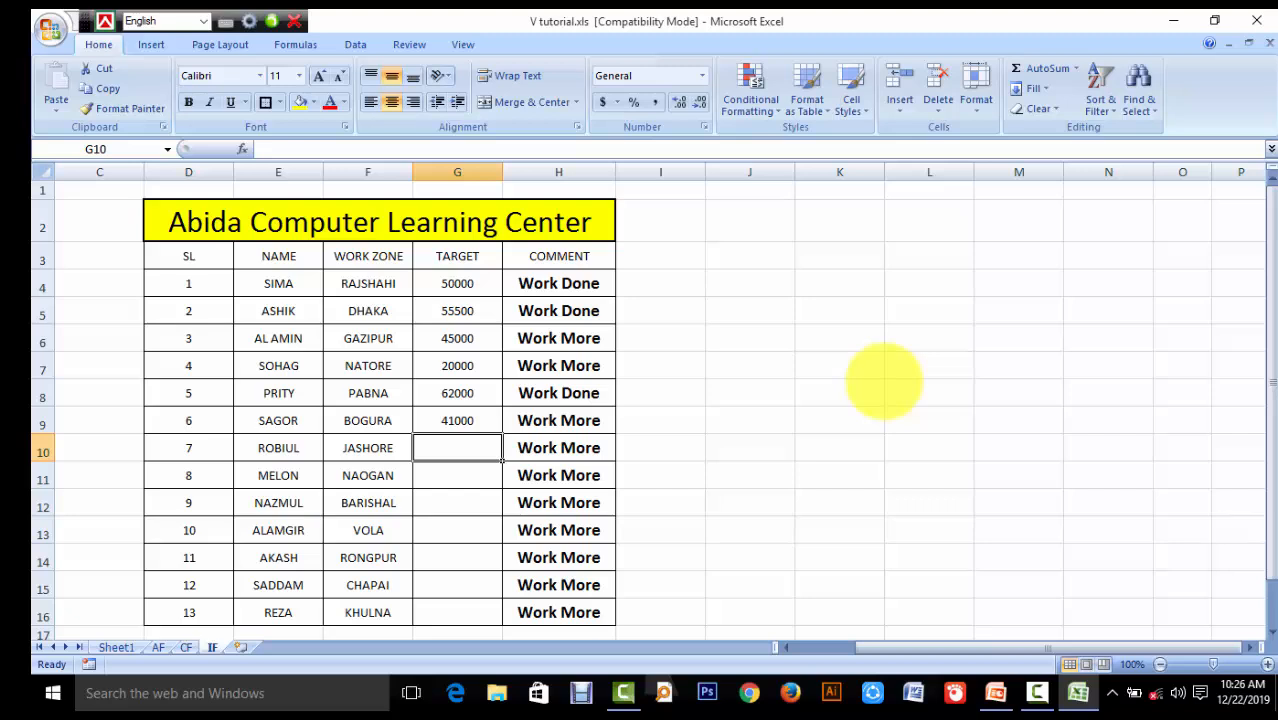
- Enter targets of 56000 in G10, 54000 in G11 and 70000 in G12
type("56000")
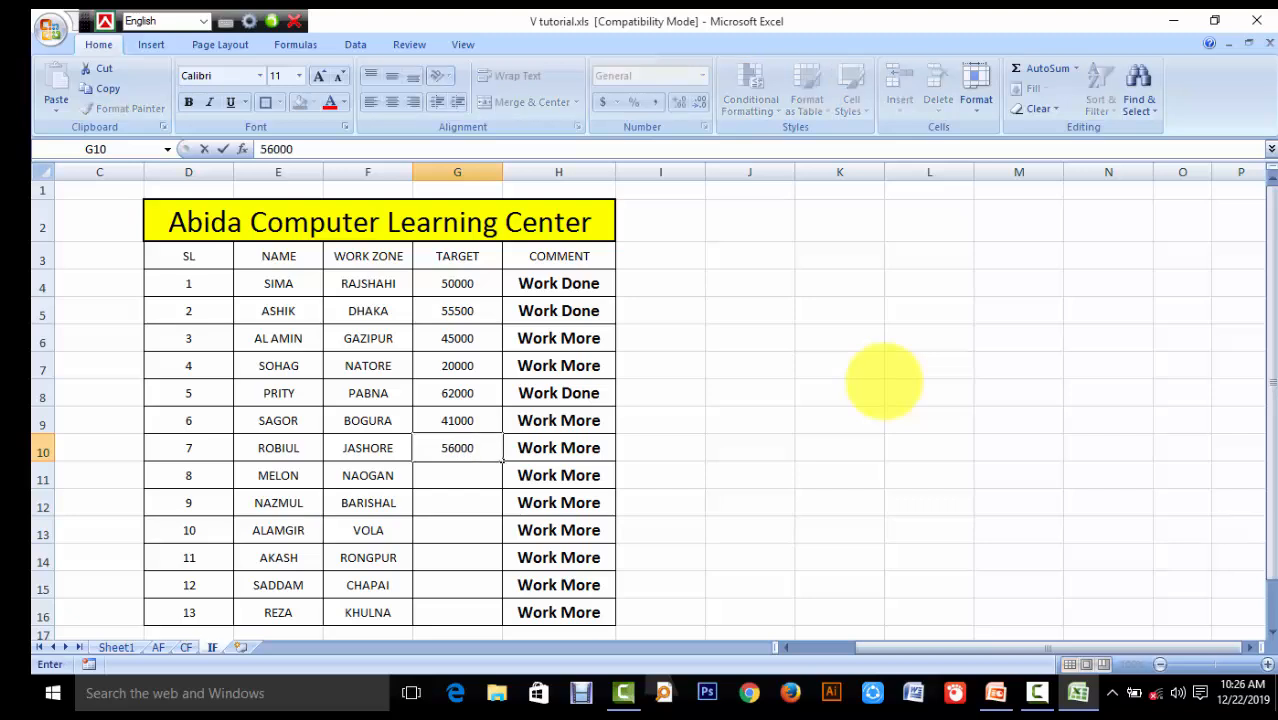
key("Return")
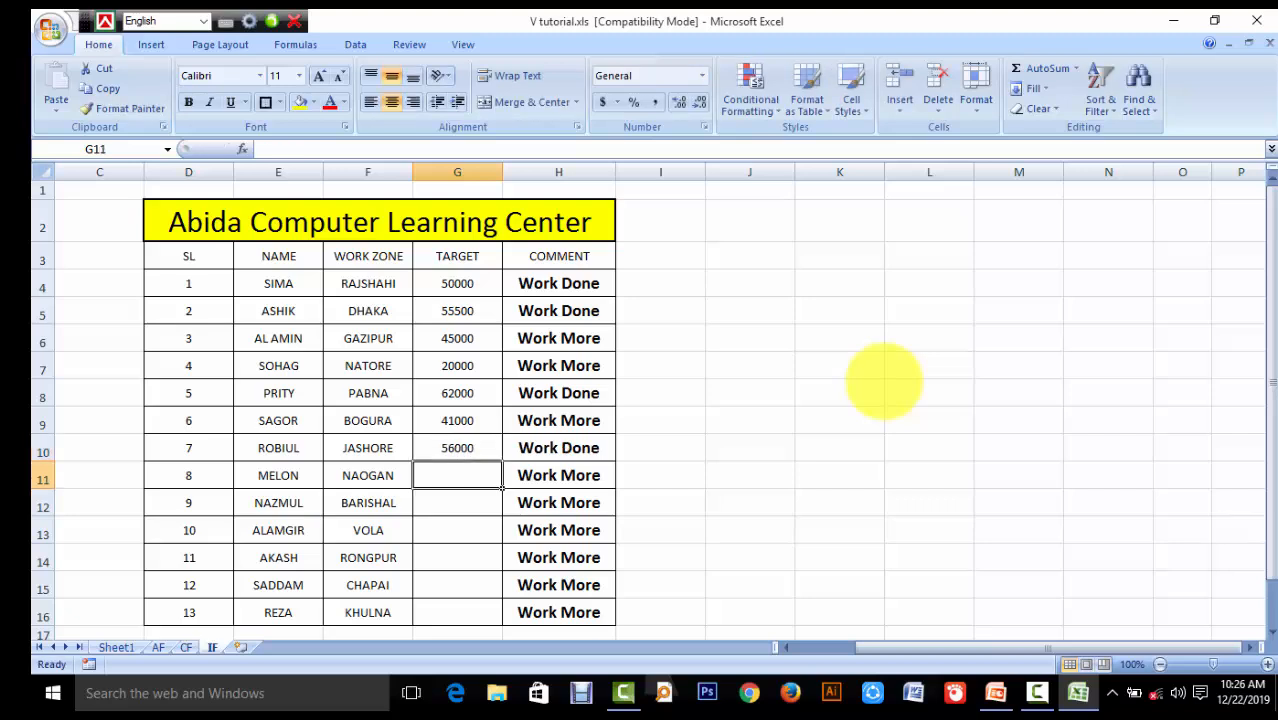
type("54000")
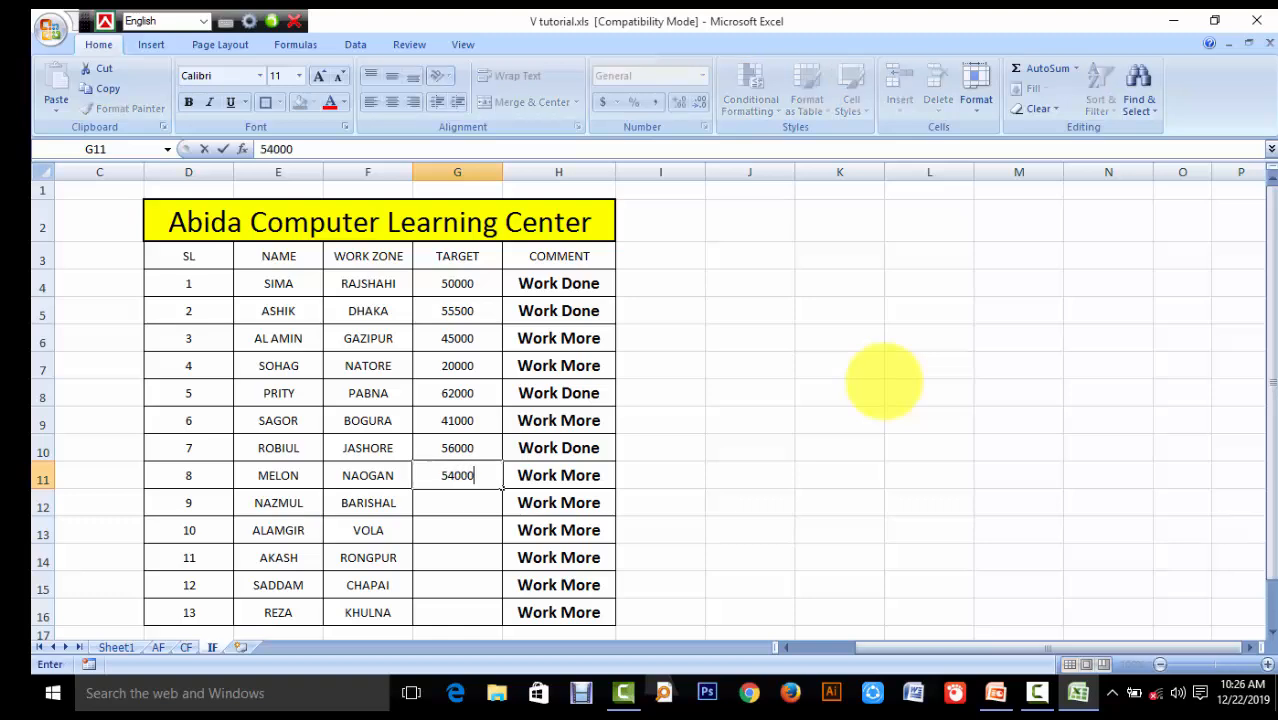
key("Return")
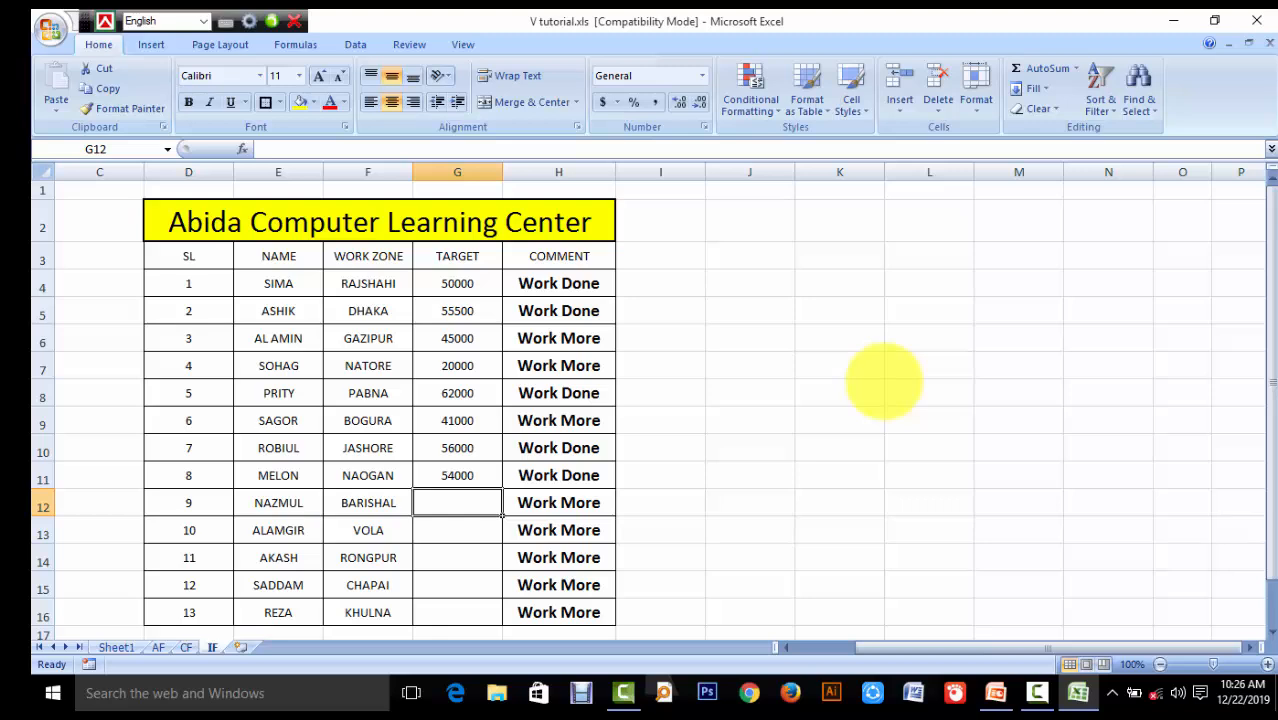
type("70000")
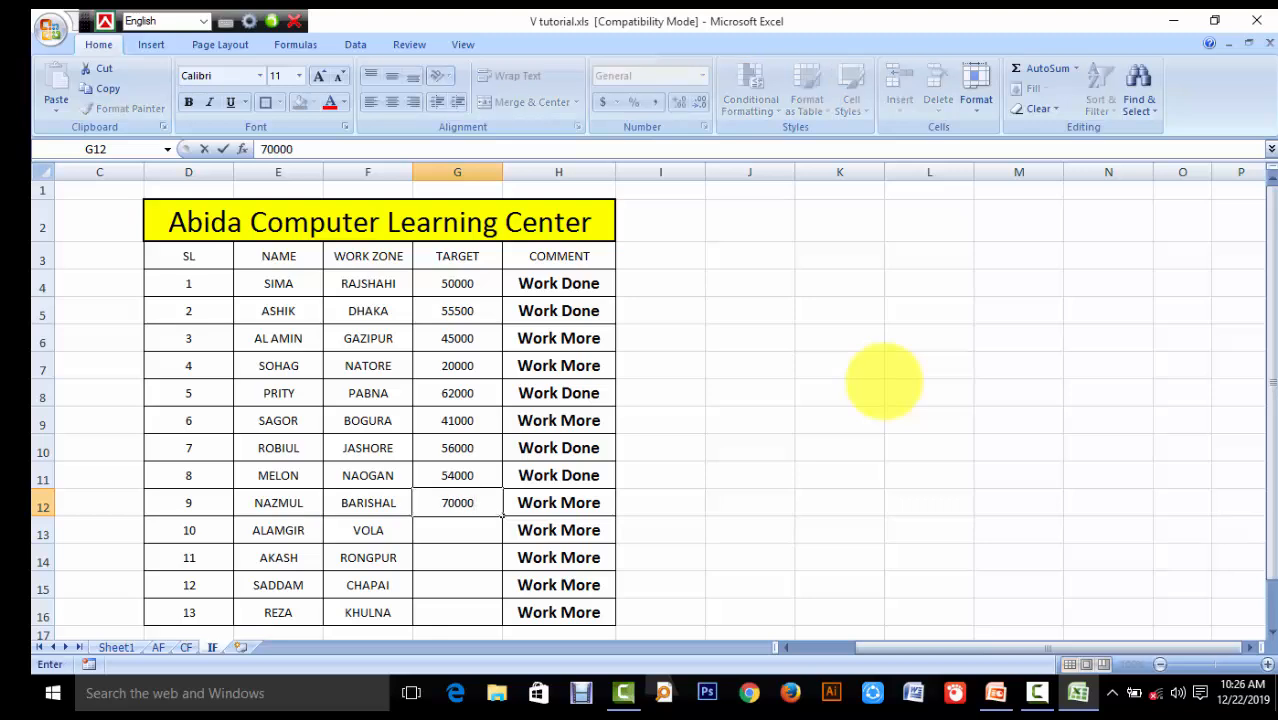
key("Return")
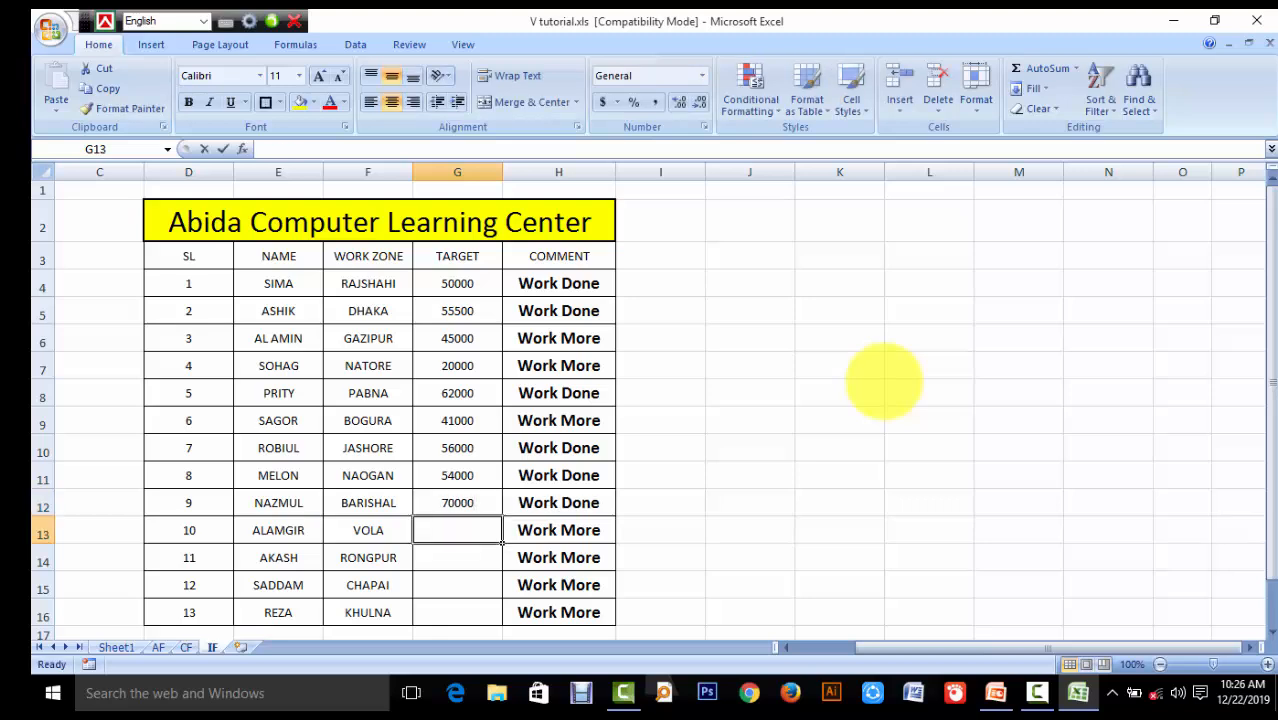
- Complete the TARGET column with 35000 in G13, 40000 in G14, 52000 in G15 and 50000 in G16
type("35000")
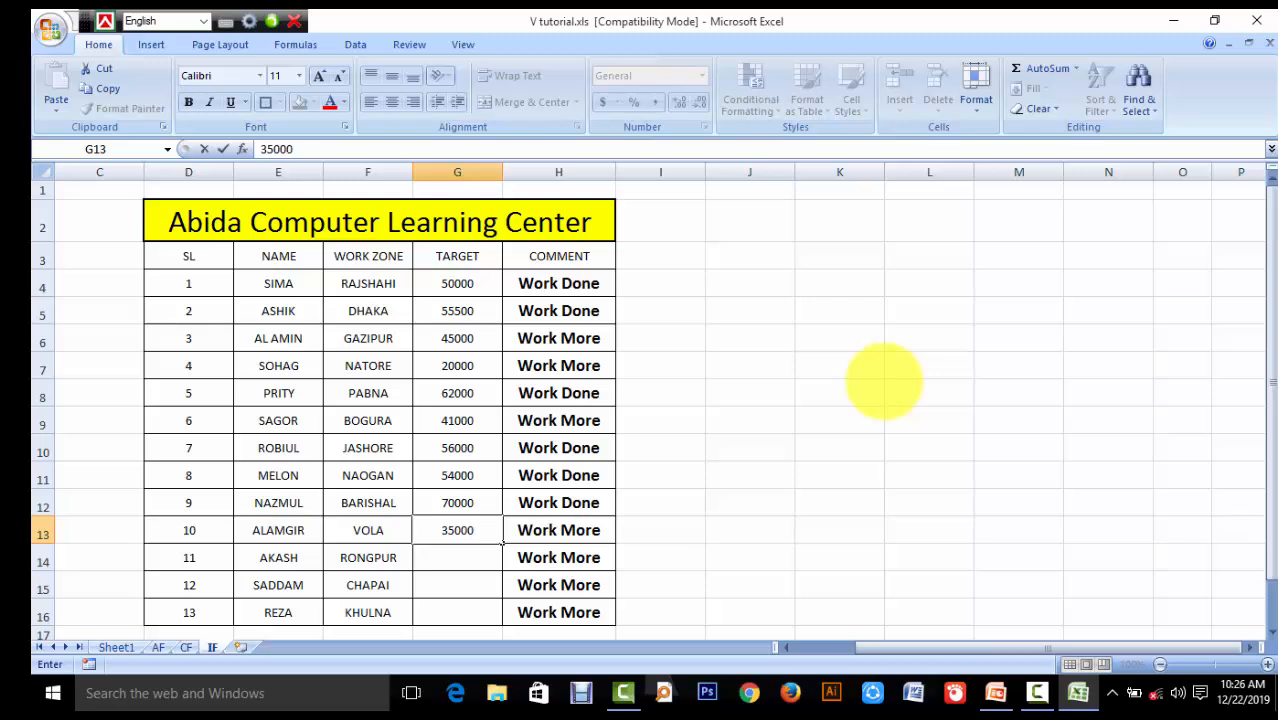
key("Return")
type("40000")
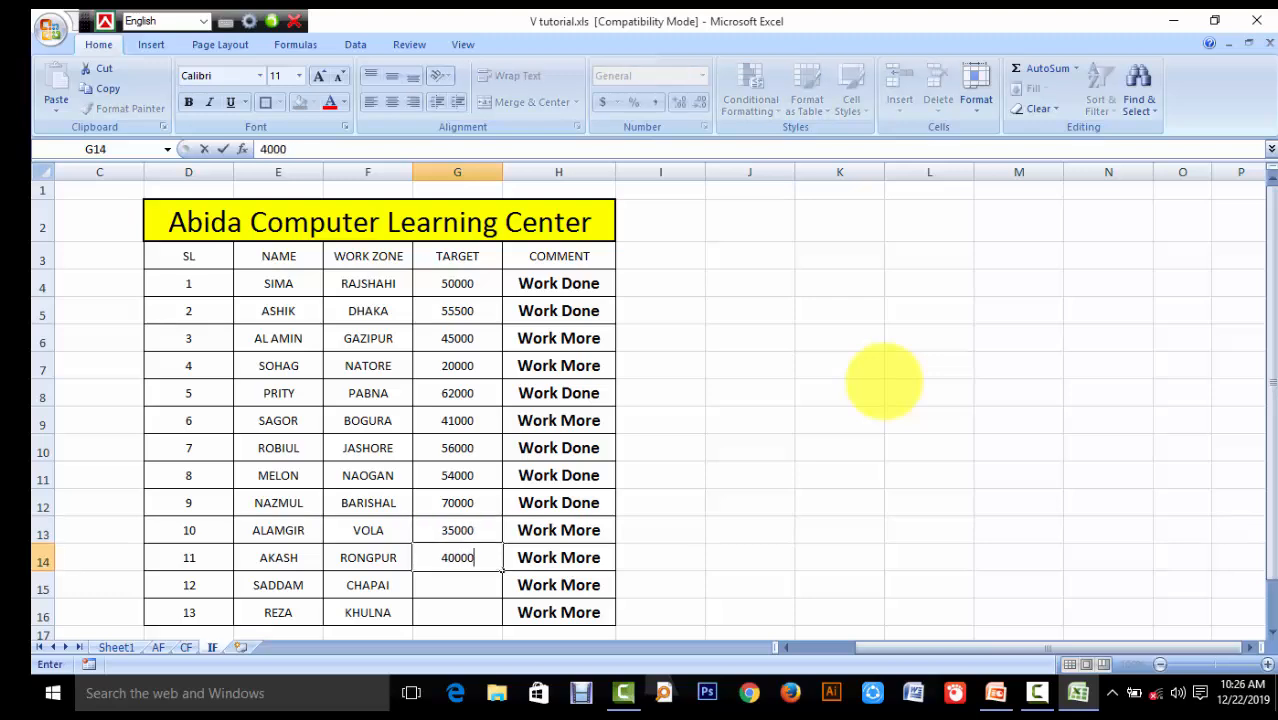
key("Return")
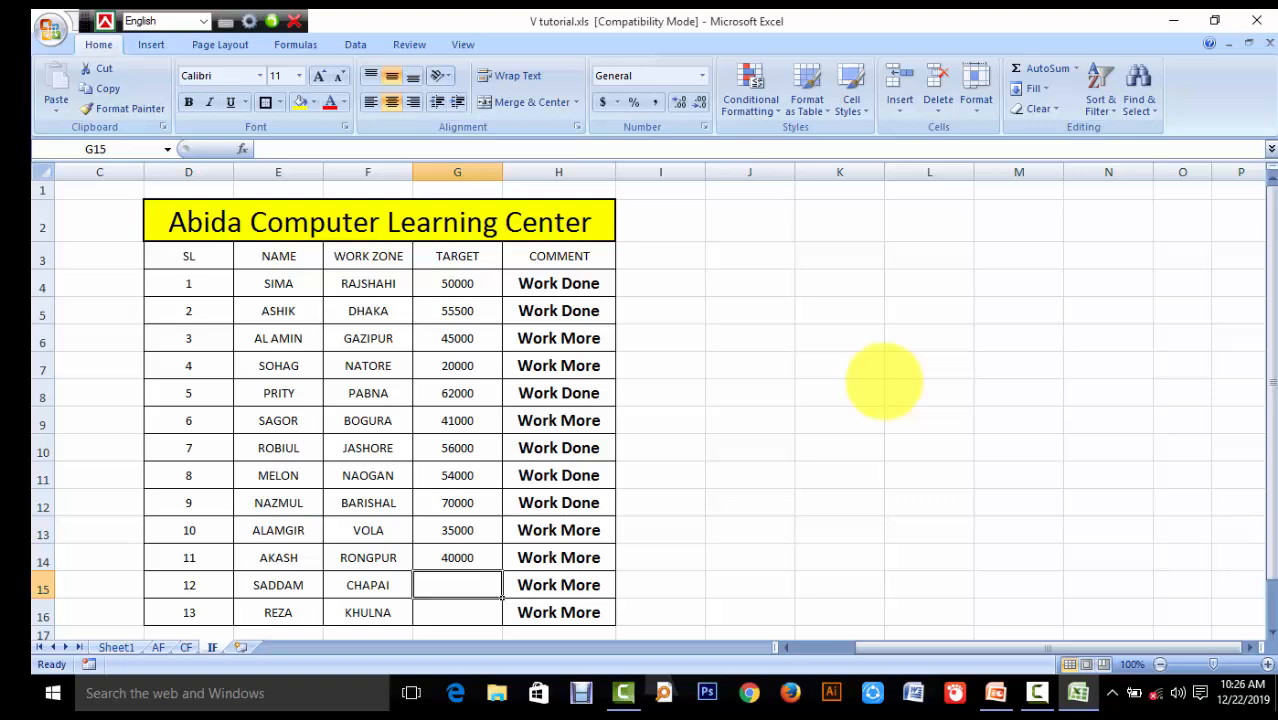
type("52000")
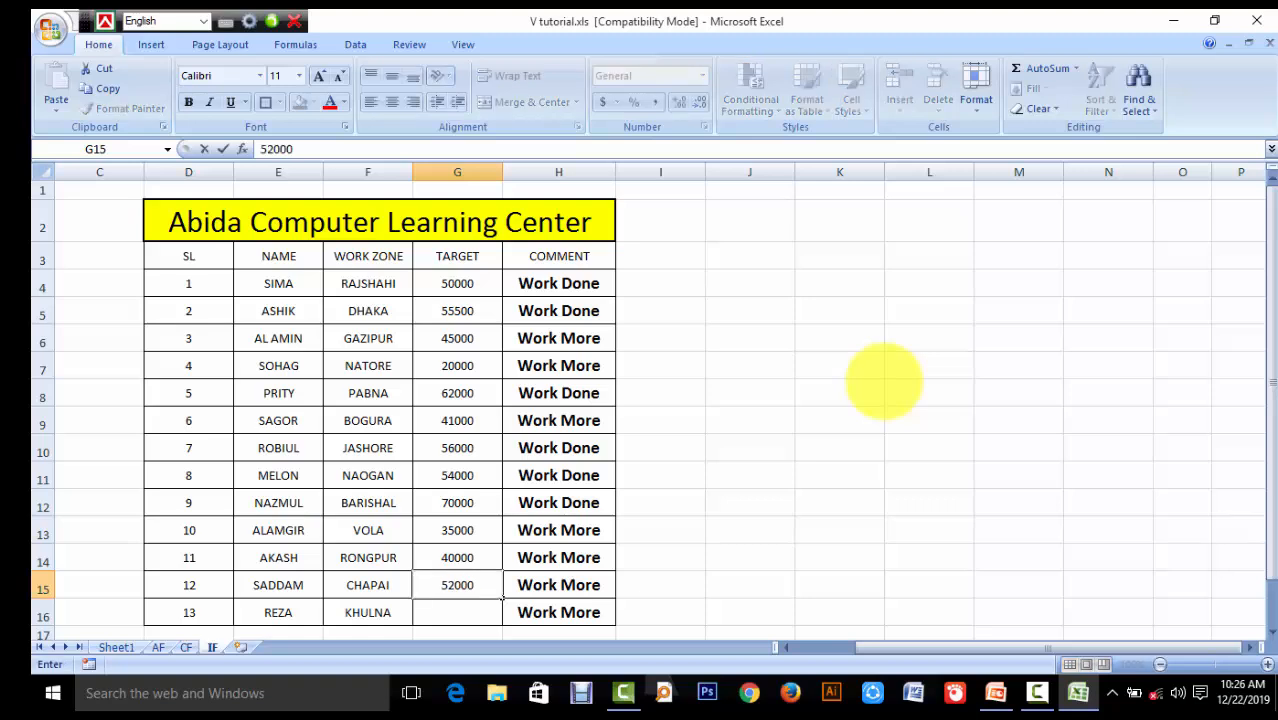
key("Return")
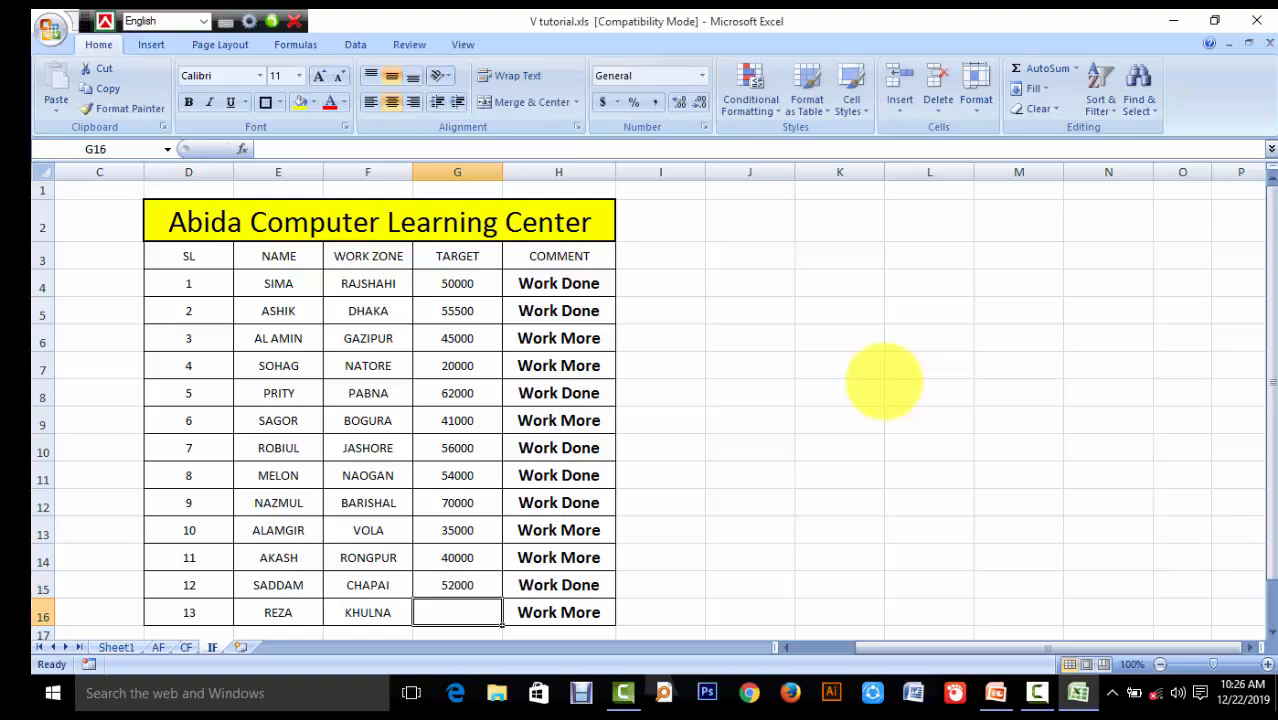
type("50000")
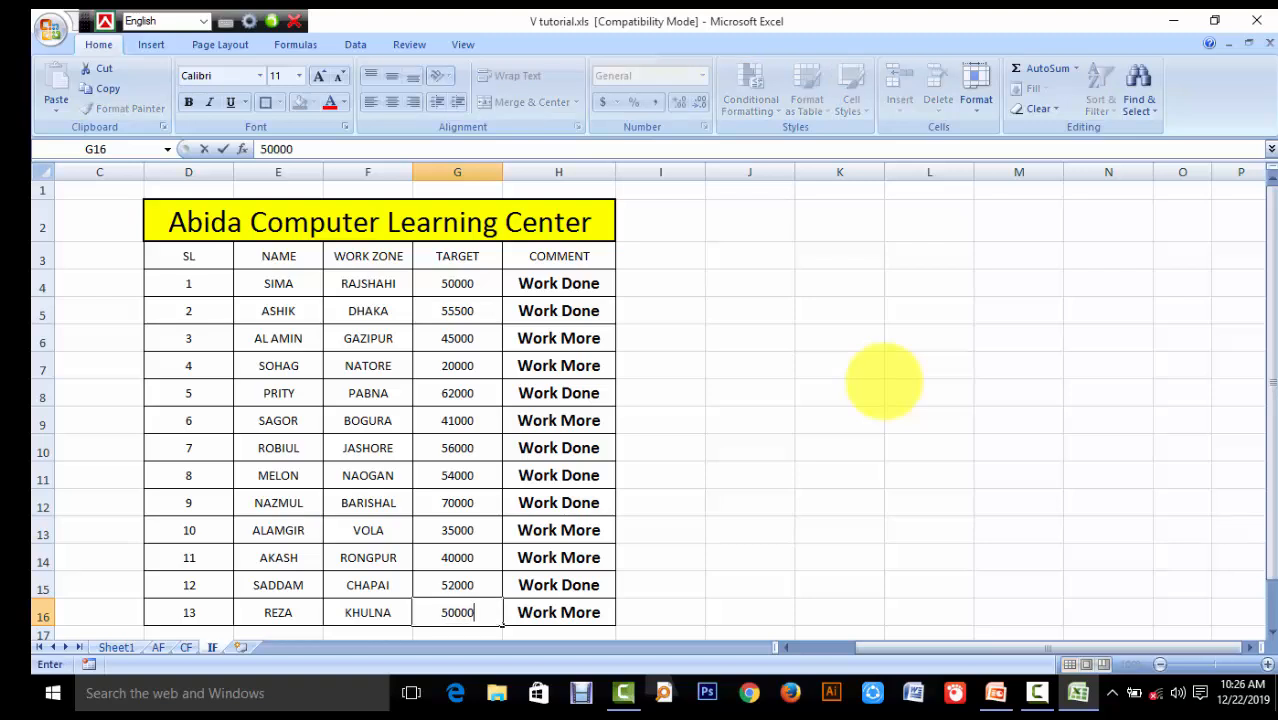
key("Right")
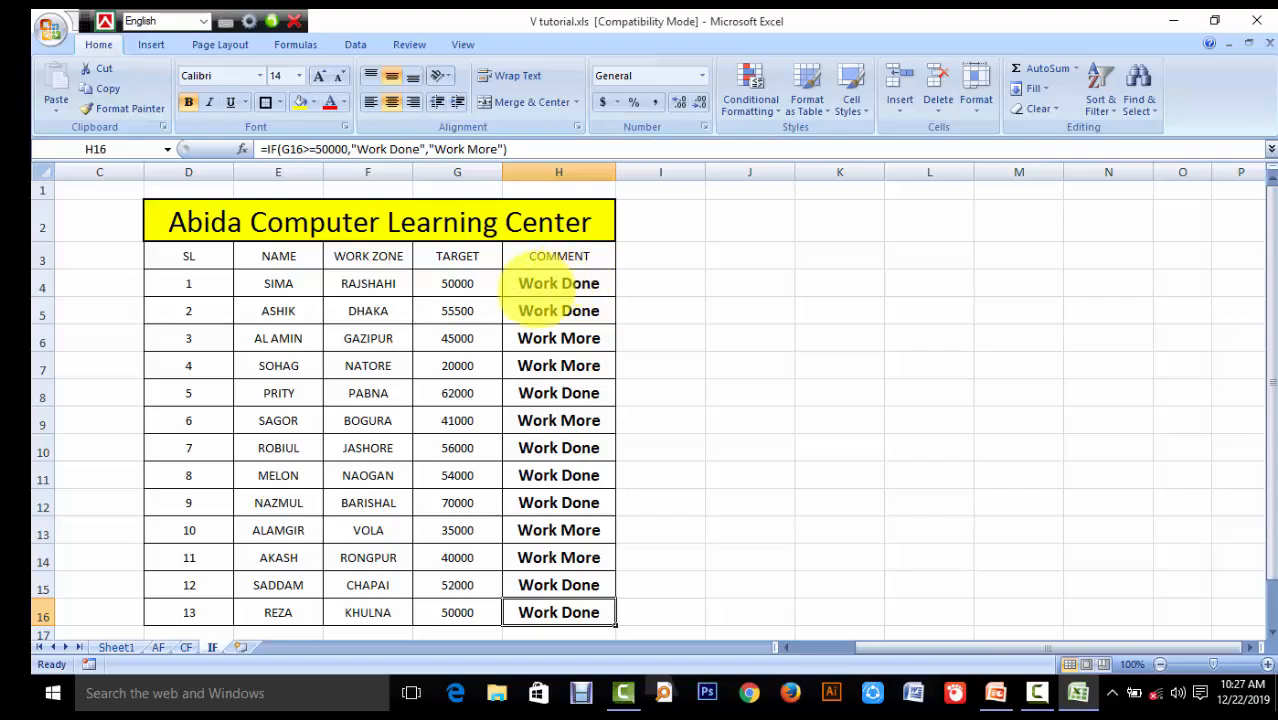
- Apply a Text that Contains conditional formatting rule to H4:H16, giving "Work Done" cells Light Red Fill with Dark Red Text
left_click_drag(540, 283, 563, 608)
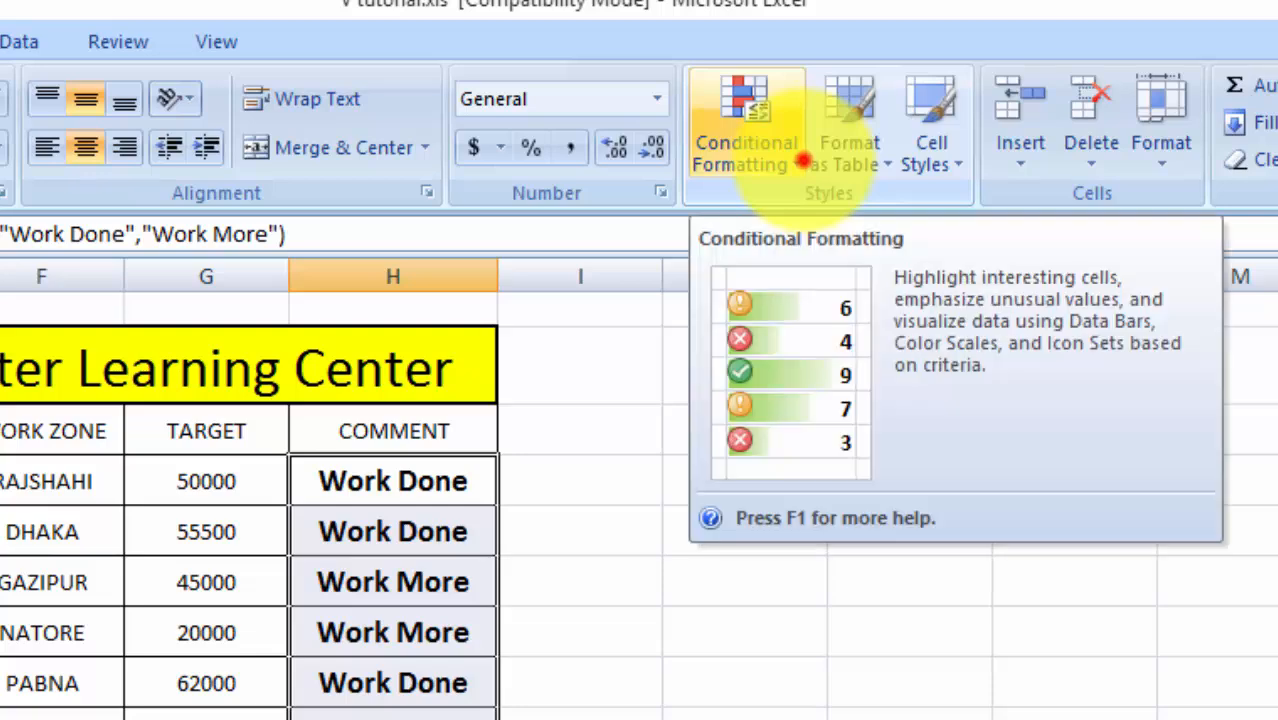
left_click(803, 160)
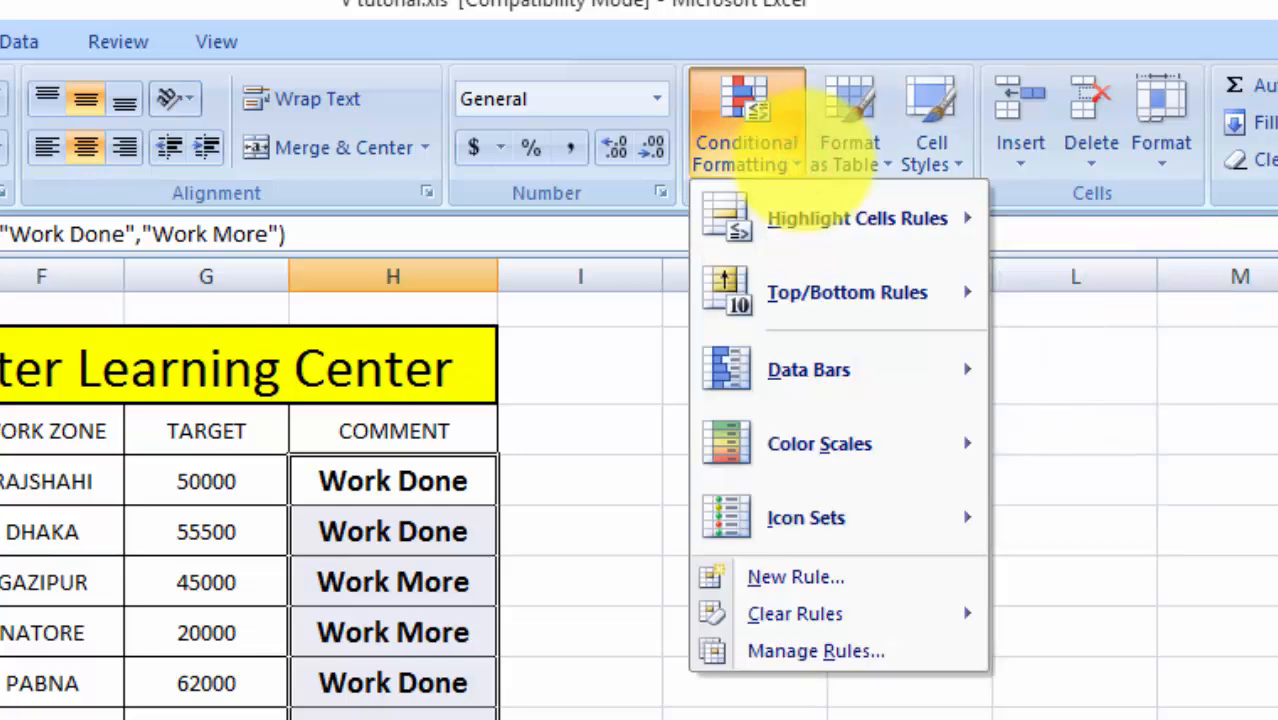
mouse_move(843, 225)
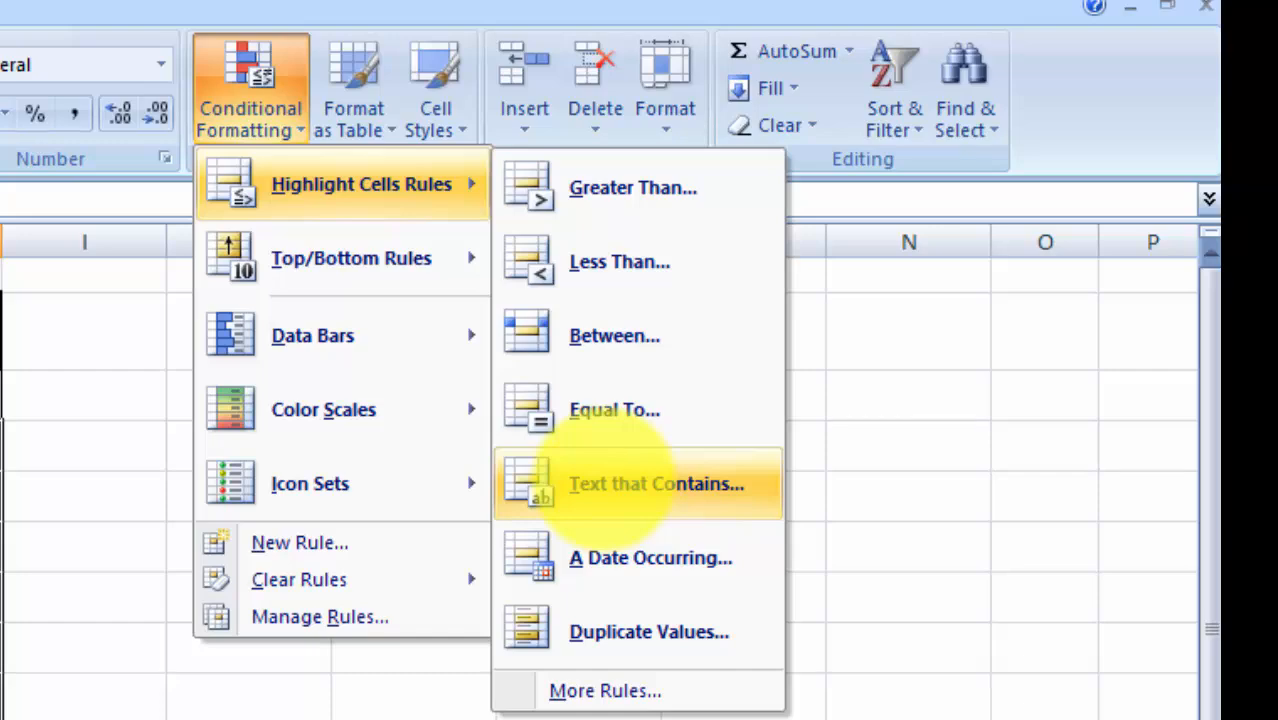
left_click(600, 483)
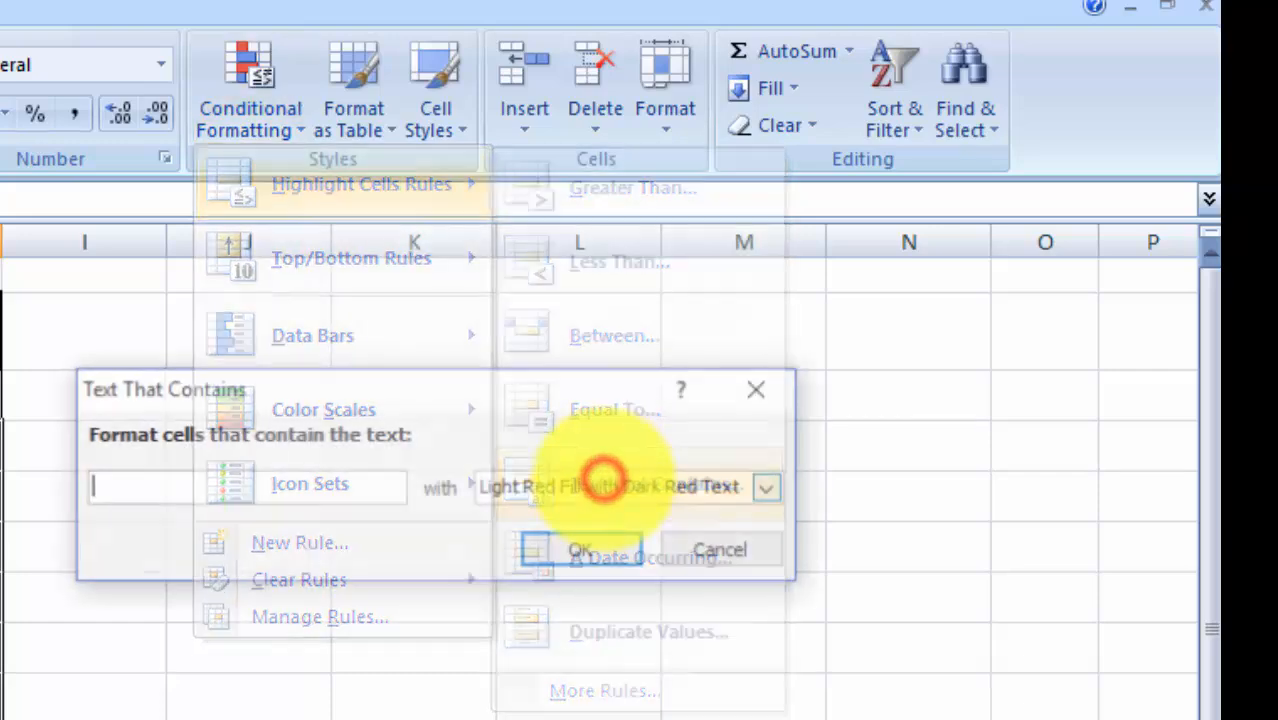
left_click_drag(377, 382, 466, 402)
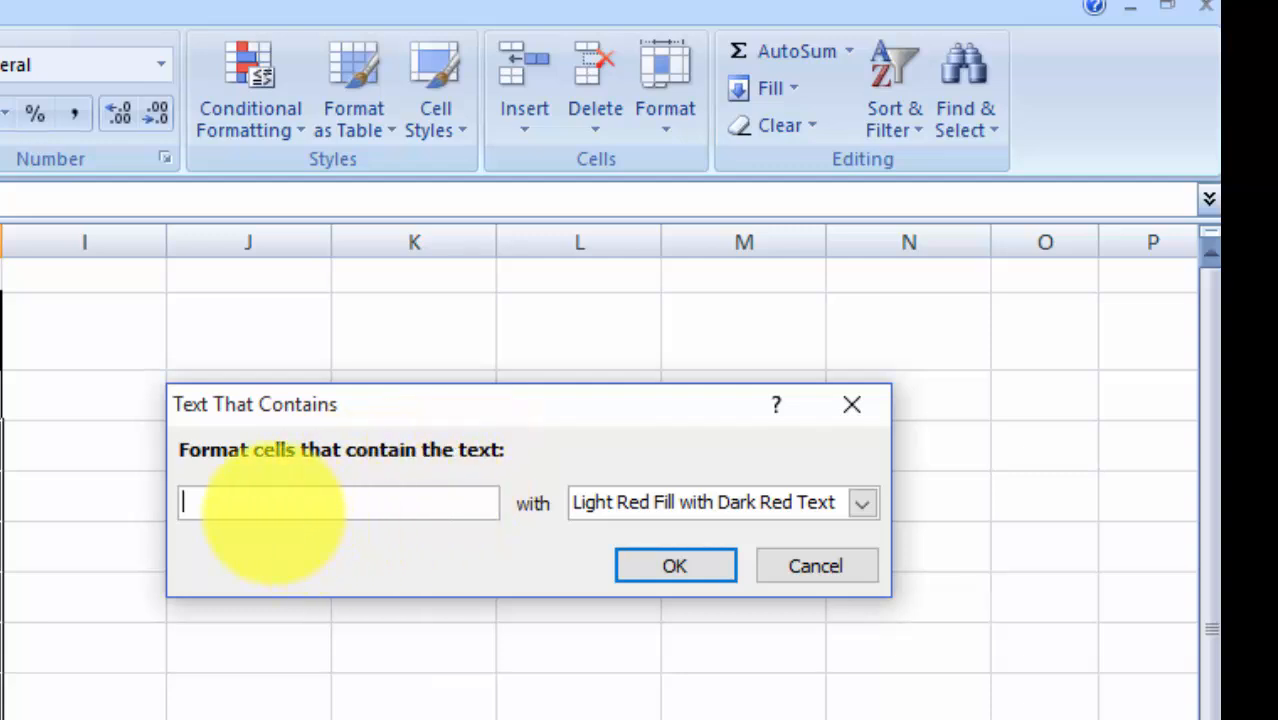
type("Work Done")
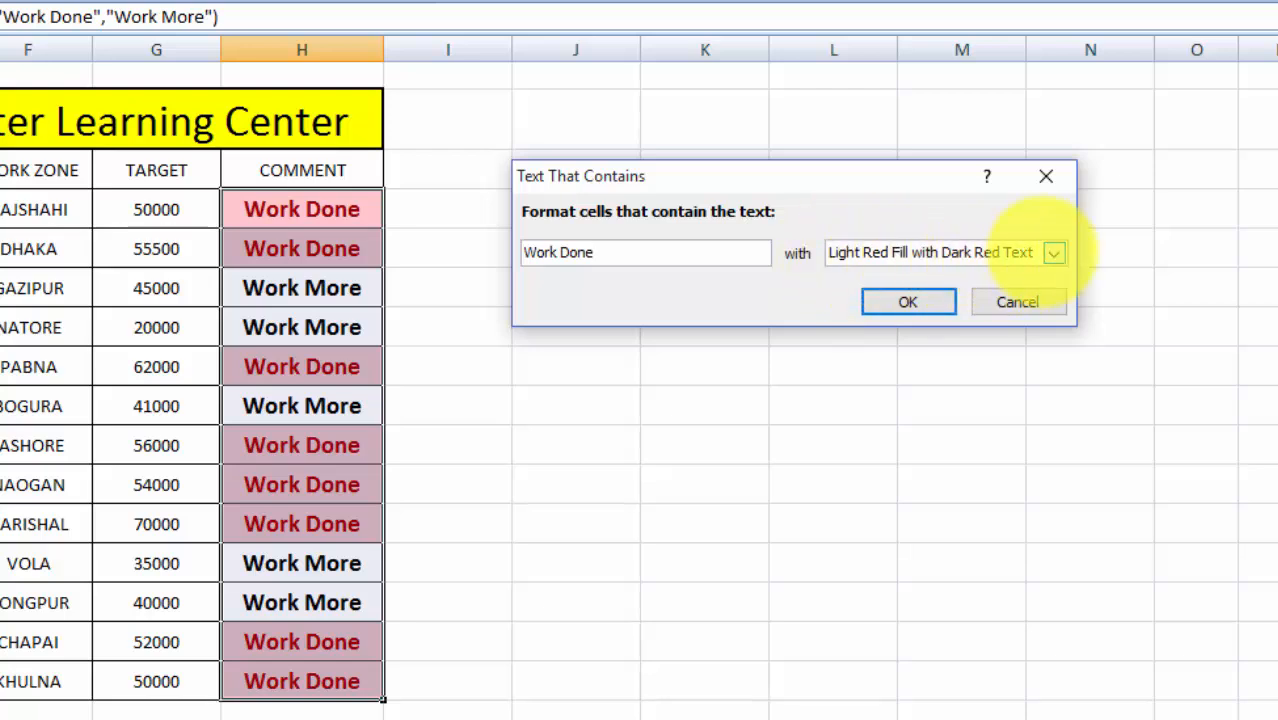
left_click(1053, 253)
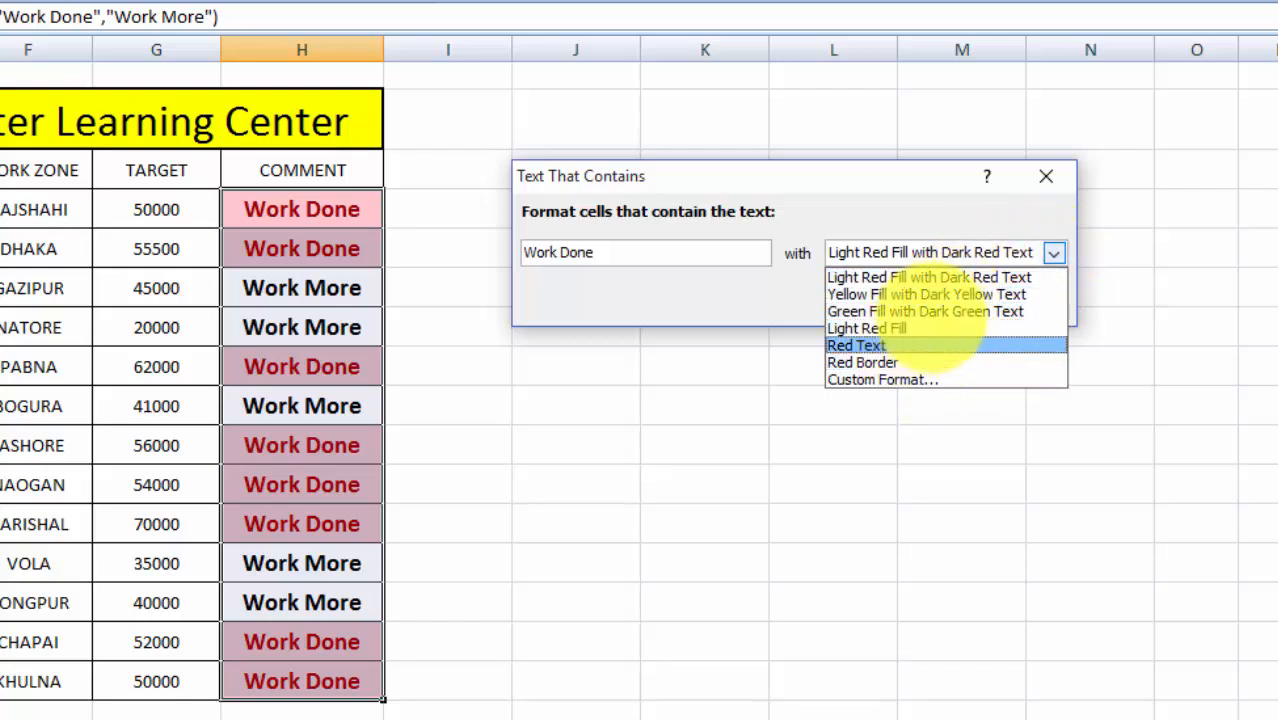
left_click(985, 217)
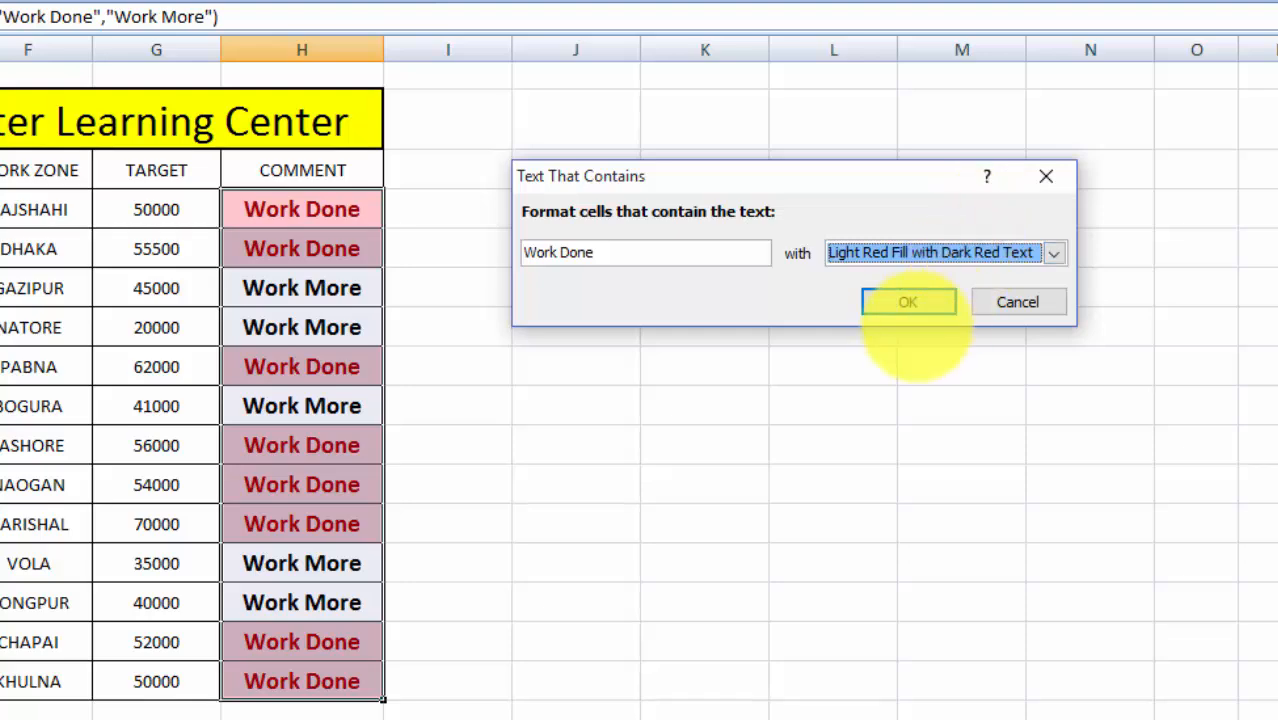
left_click(908, 302)
left_click(497, 330)
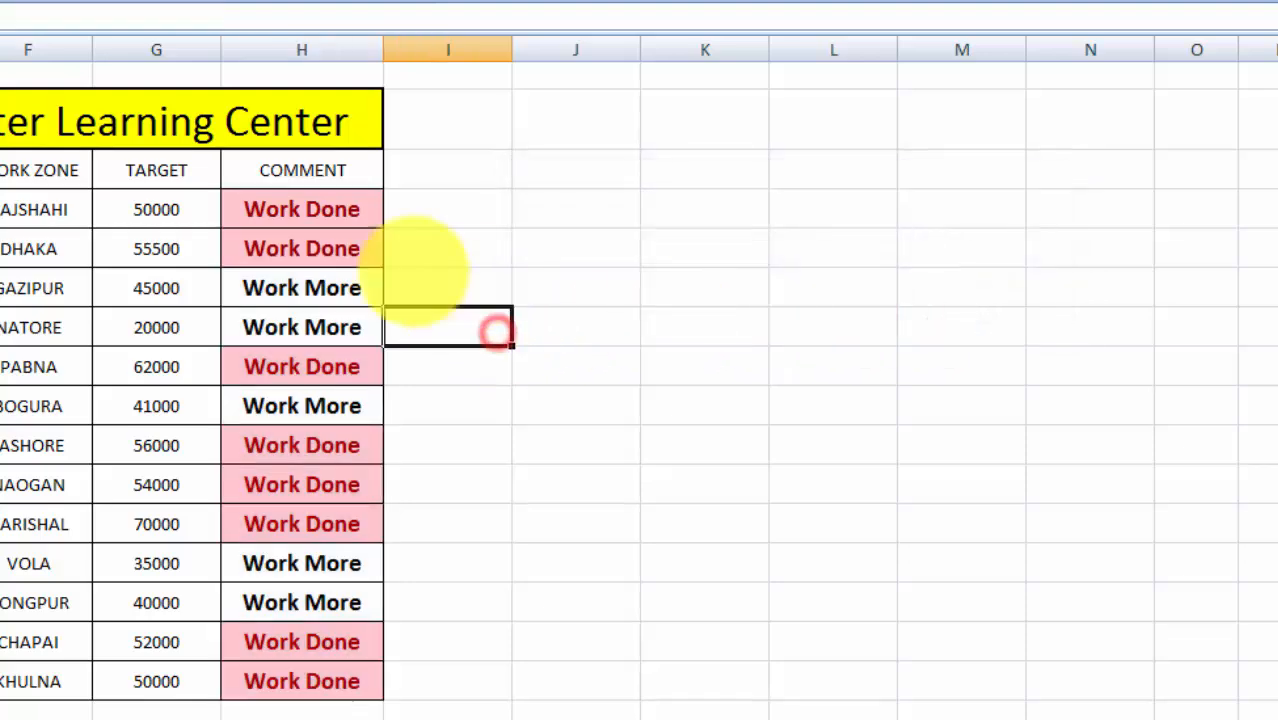